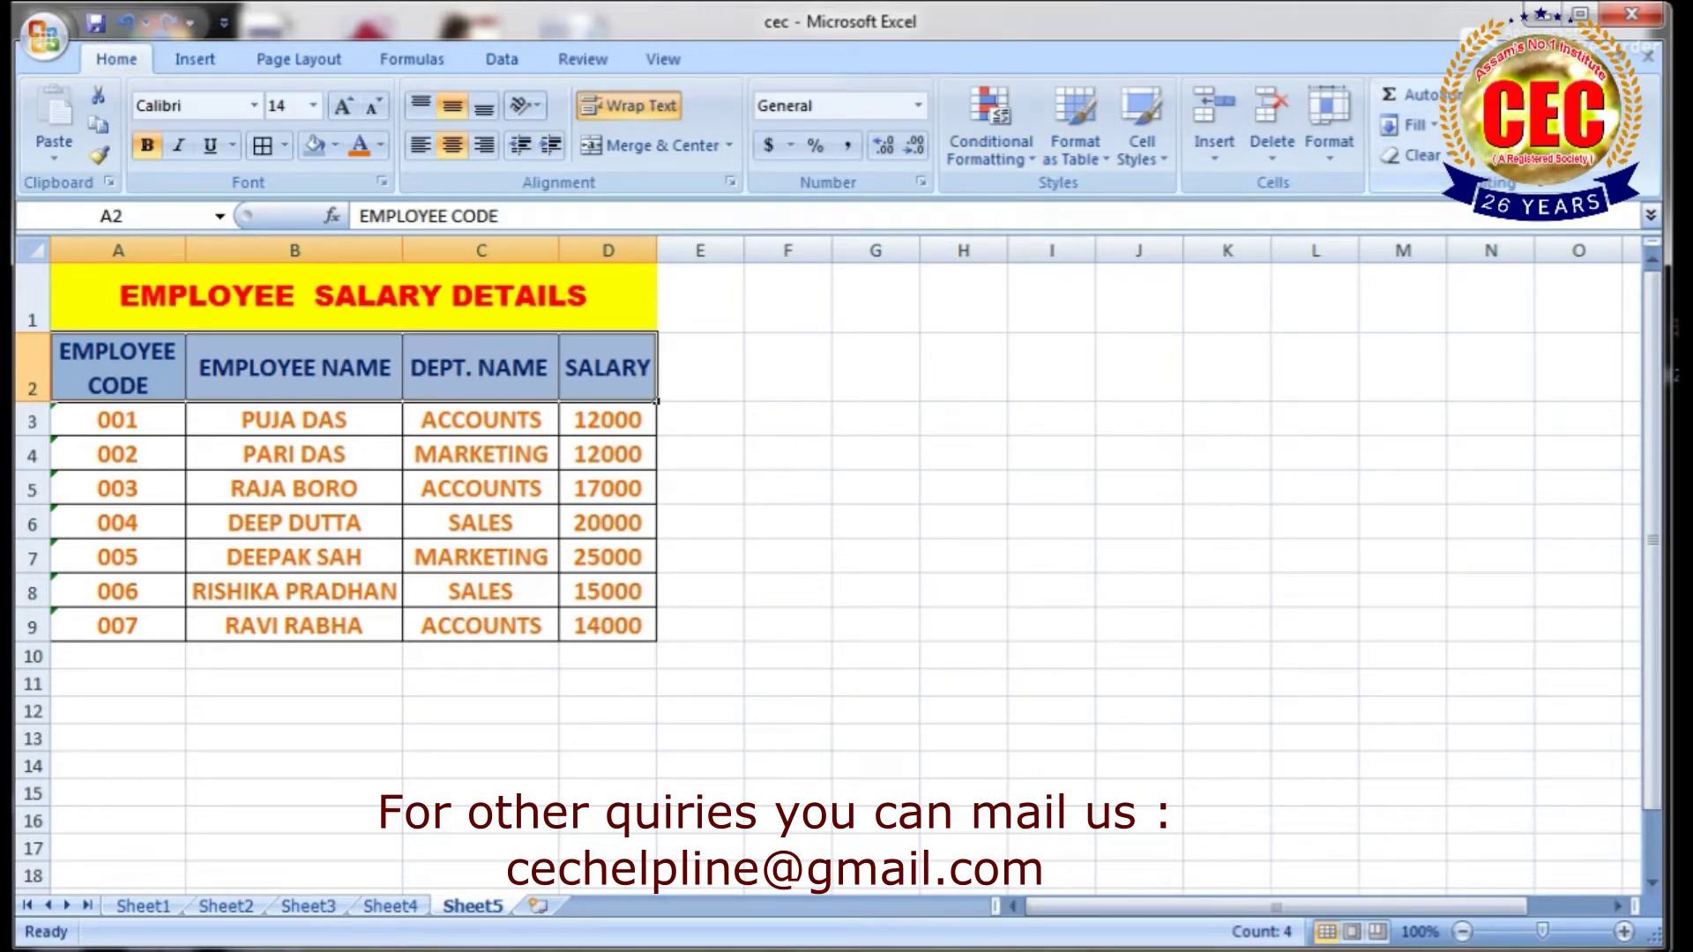
- Turn on filtering for the employee table's header row A2:D2
{"action": "left_click", "coordinate": [1515, 133]}
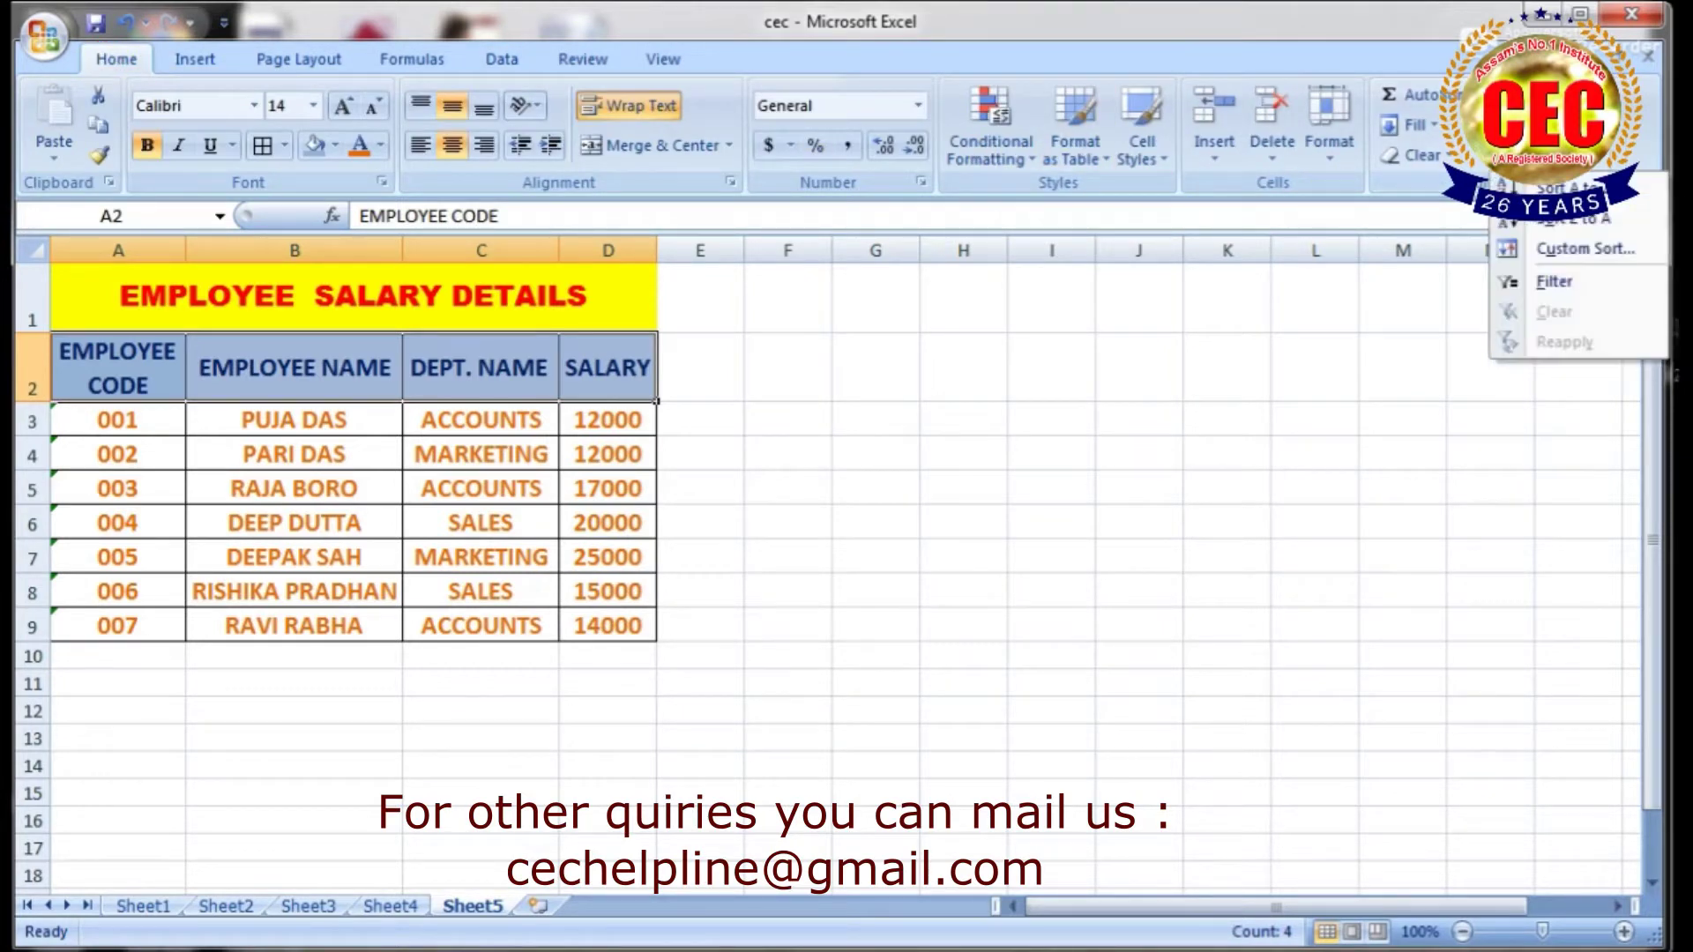
{"action": "left_click", "coordinate": [1564, 283]}
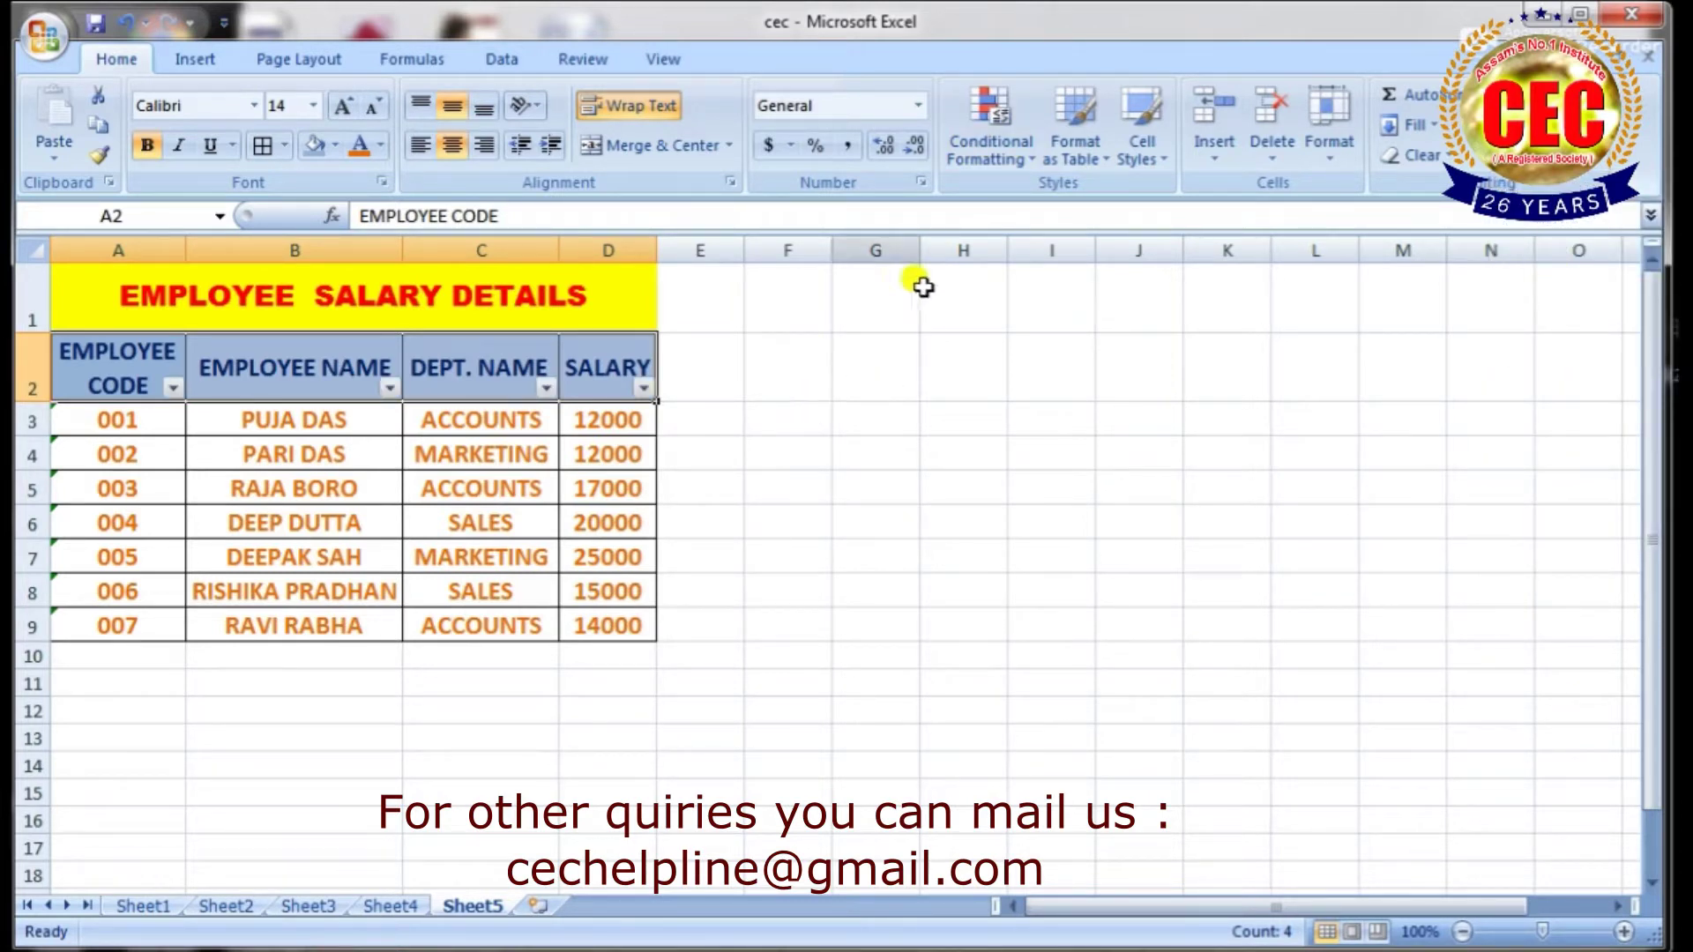
{"action": "left_click", "coordinate": [502, 60]}
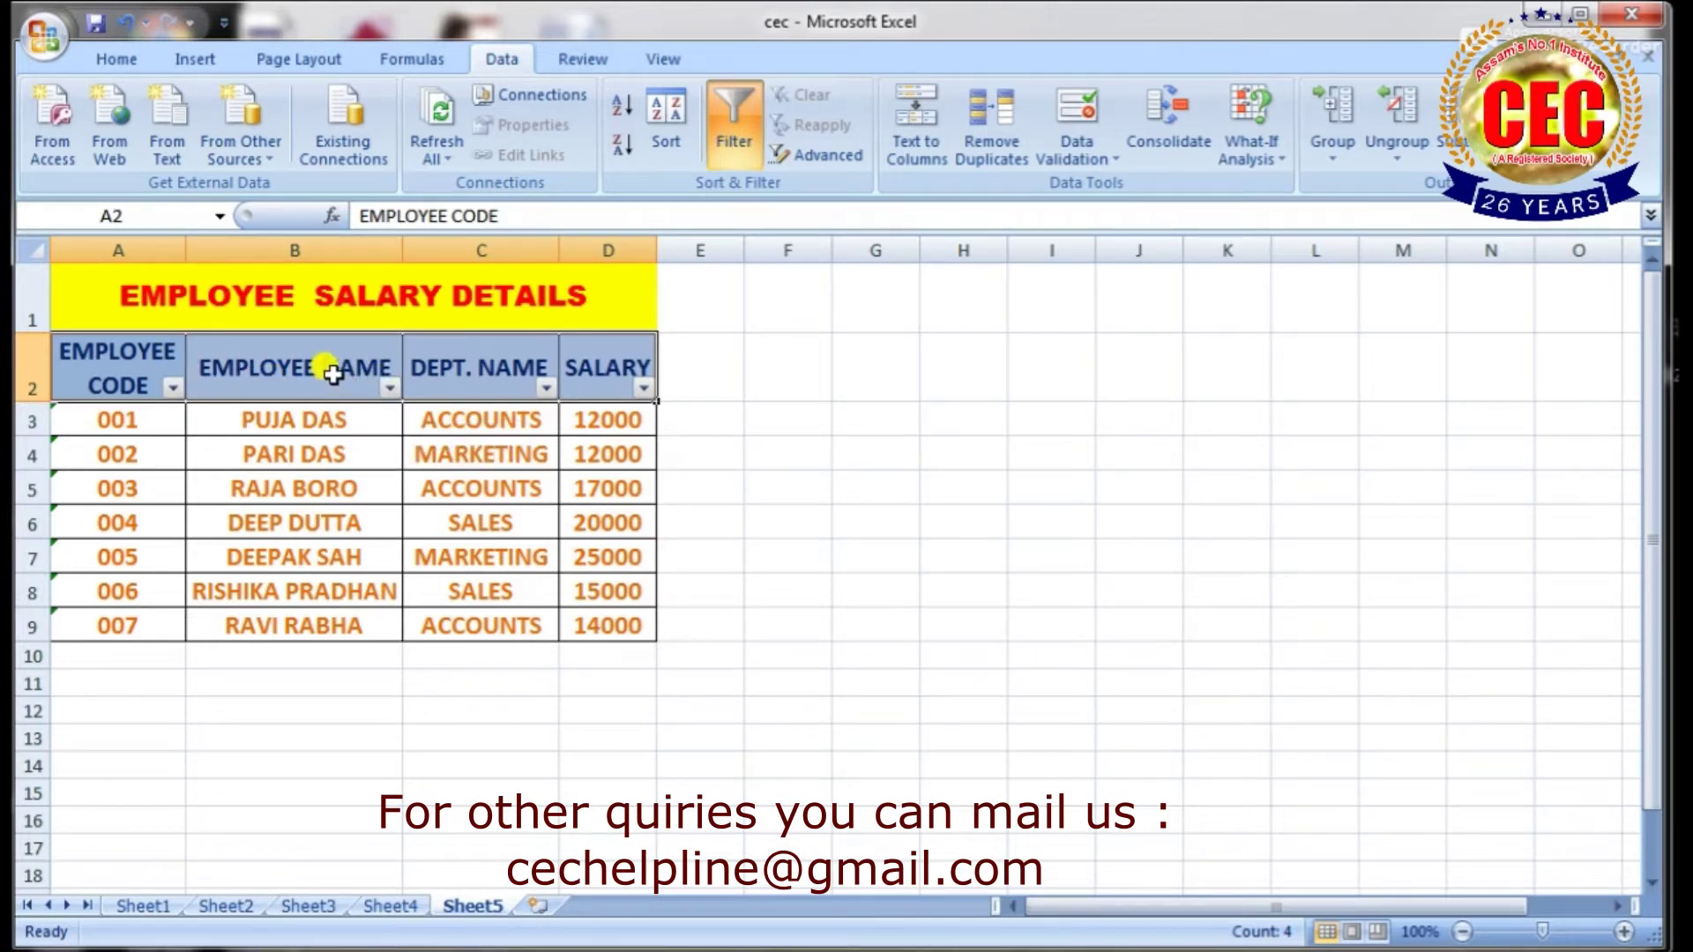
- Filter the EMPLOYEE CODE column to show only code 004
{"action": "left_click", "coordinate": [170, 389]}
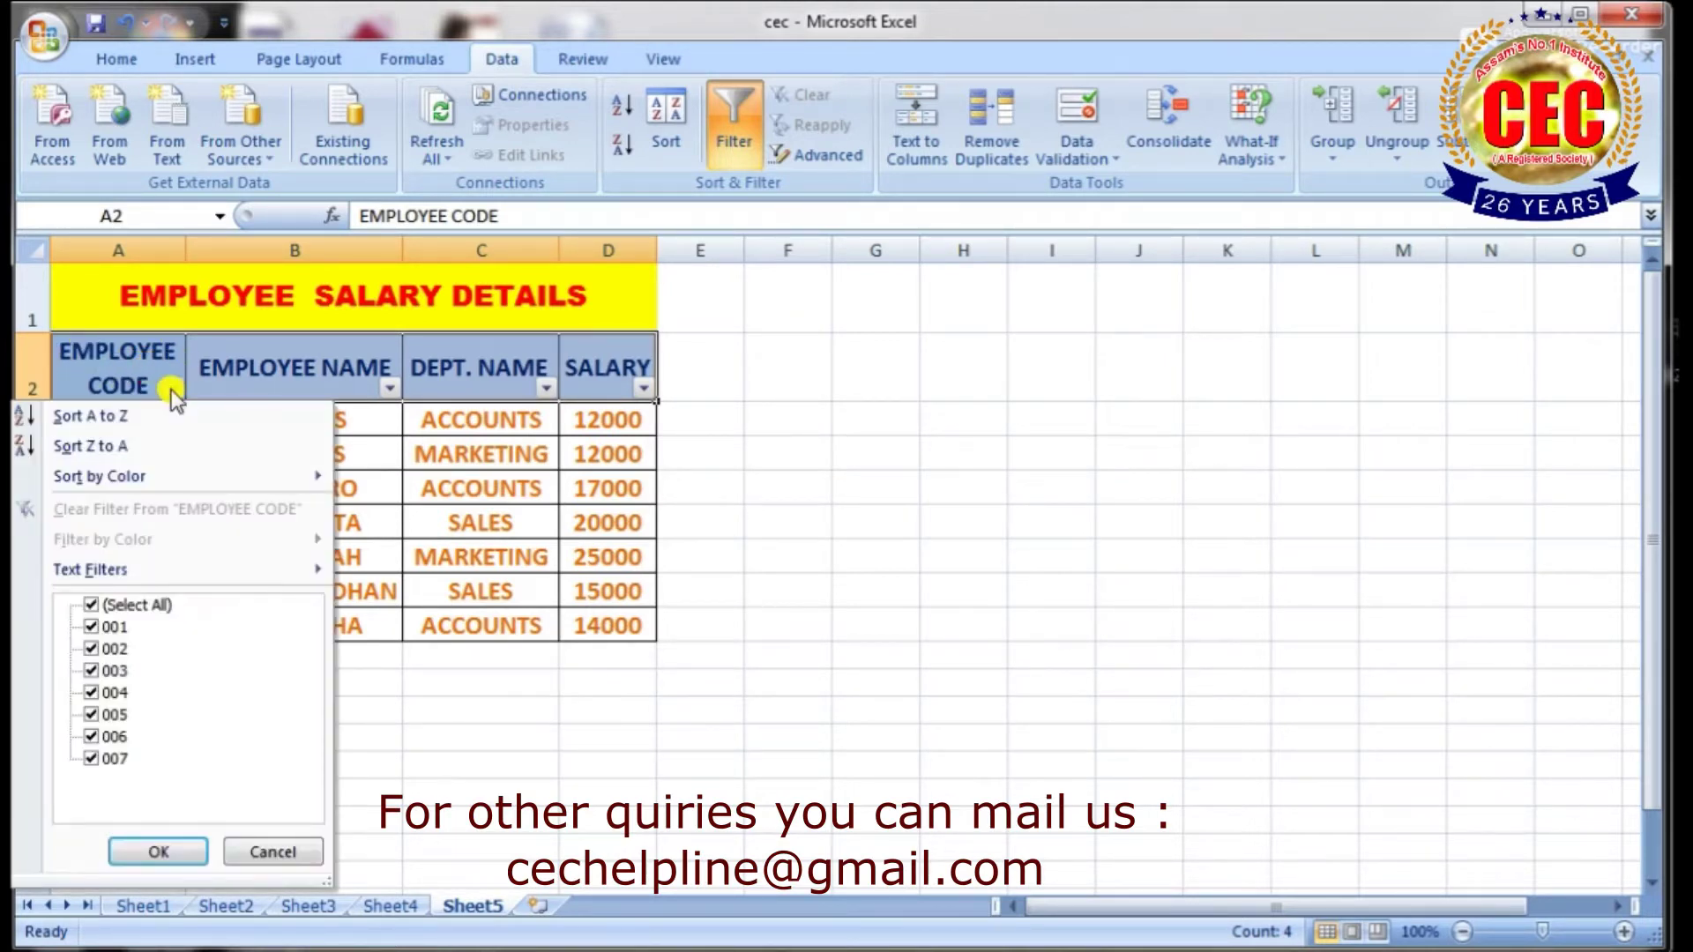
{"action": "left_click", "coordinate": [110, 605]}
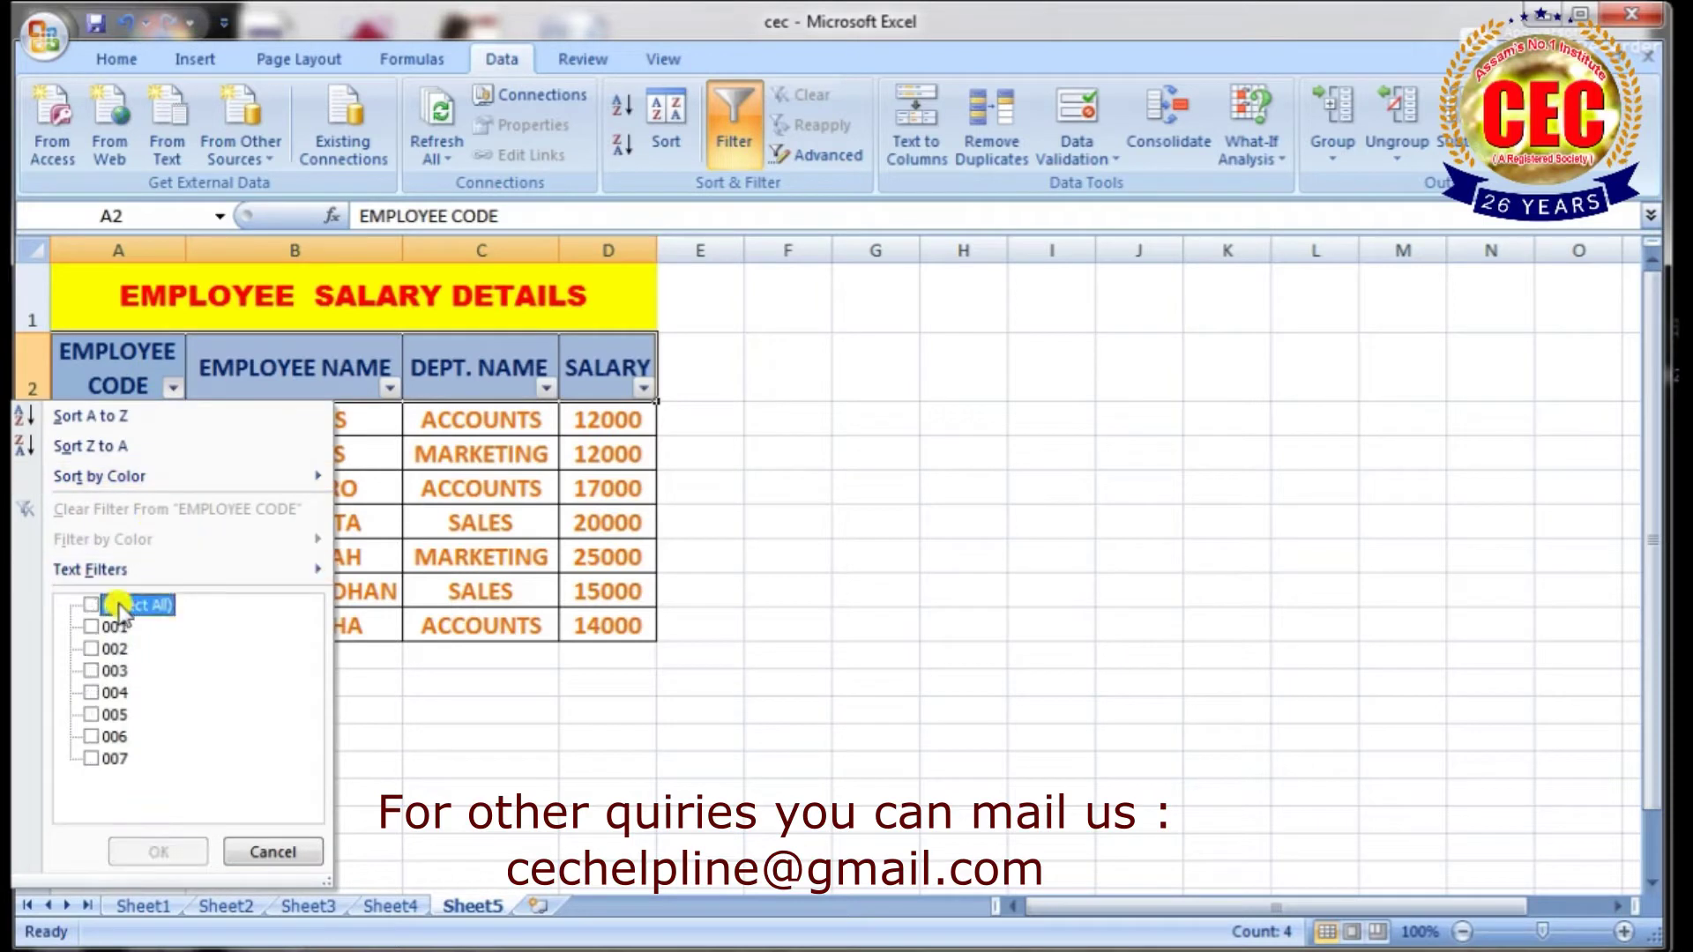
{"action": "left_click", "coordinate": [92, 694]}
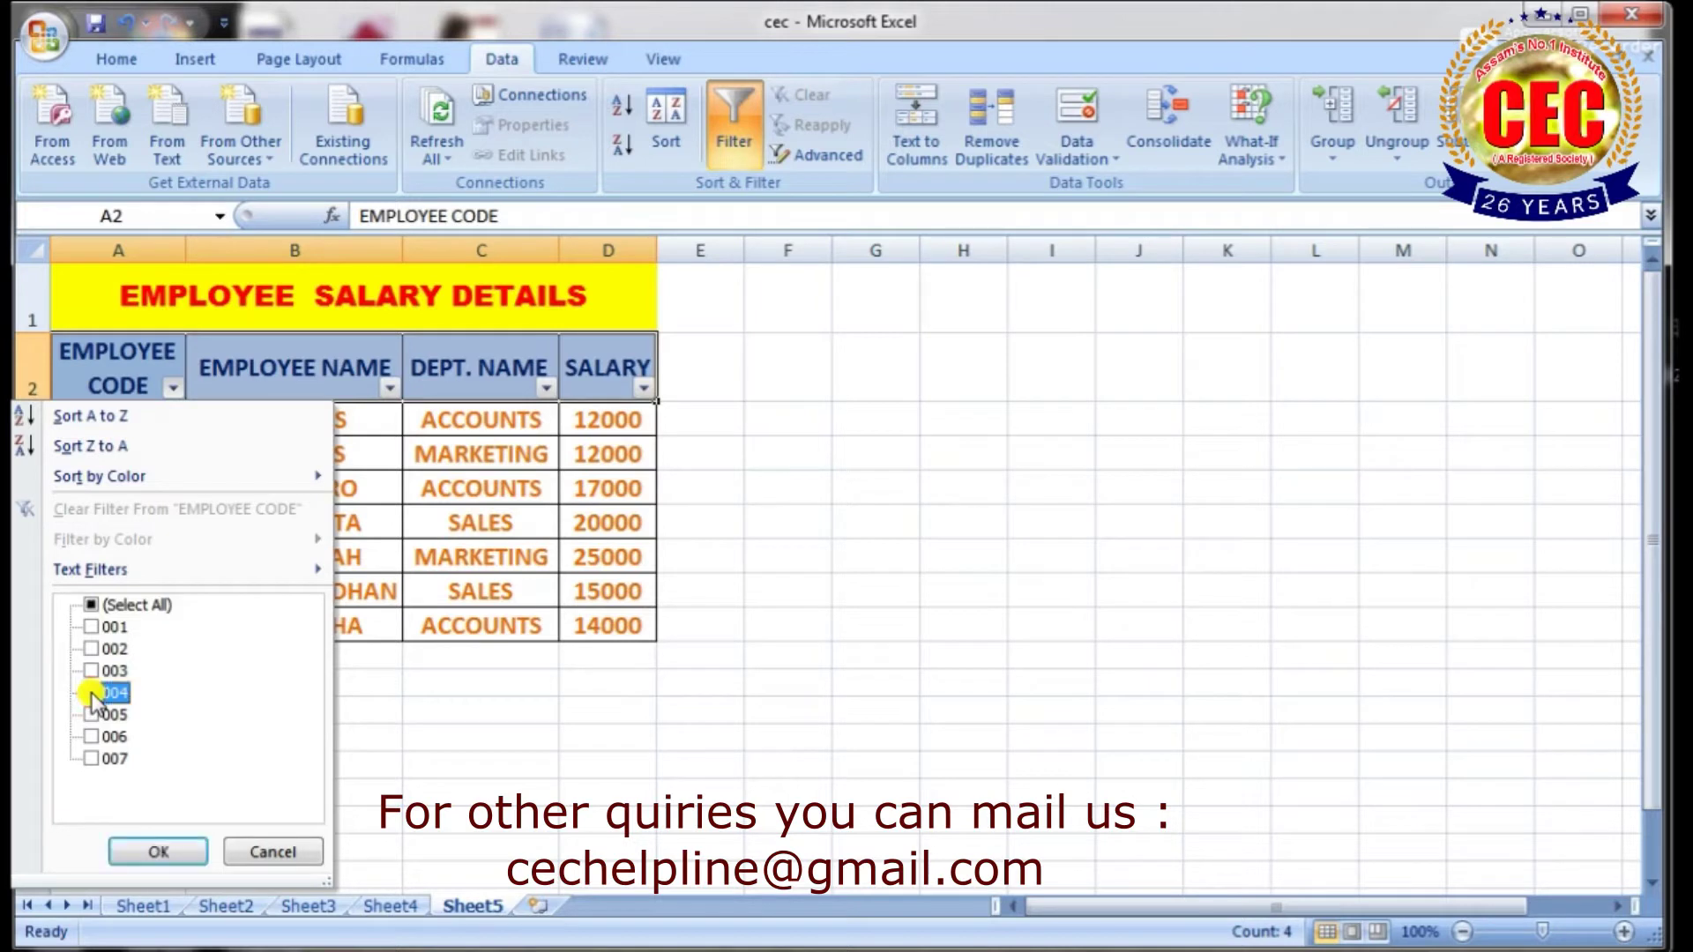
{"action": "left_click", "coordinate": [158, 852]}
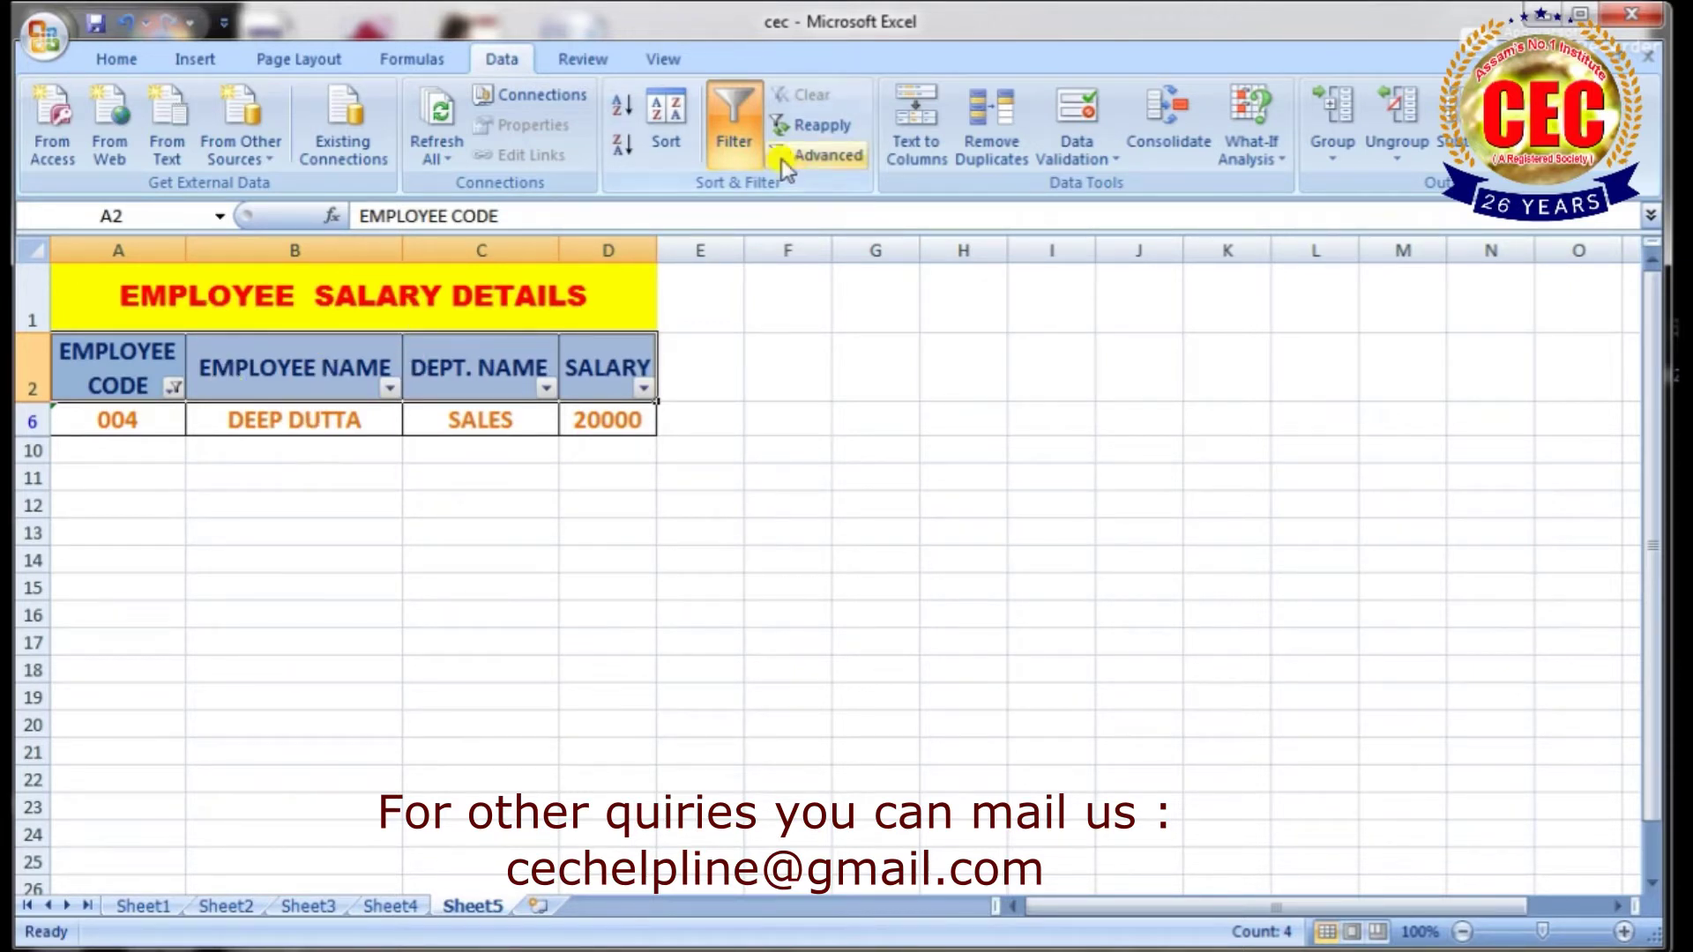
- Reapply and clear the employee code filter, and turn off filtering for the table
{"action": "left_click", "coordinate": [796, 128]}
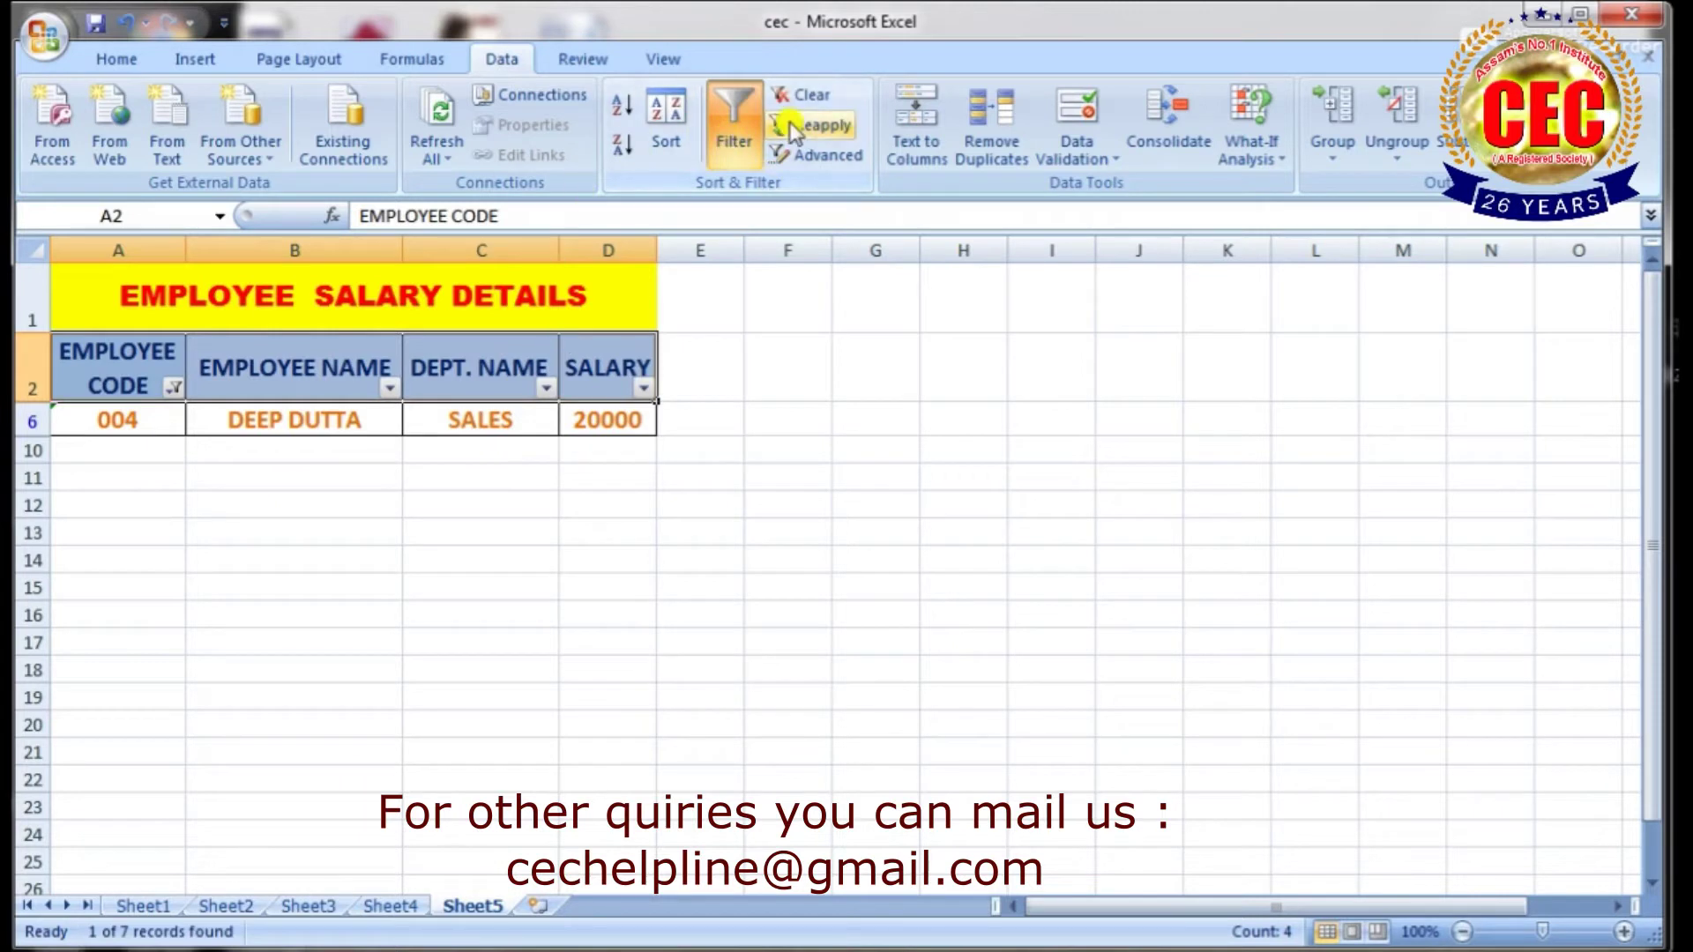
{"action": "left_click", "coordinate": [814, 99]}
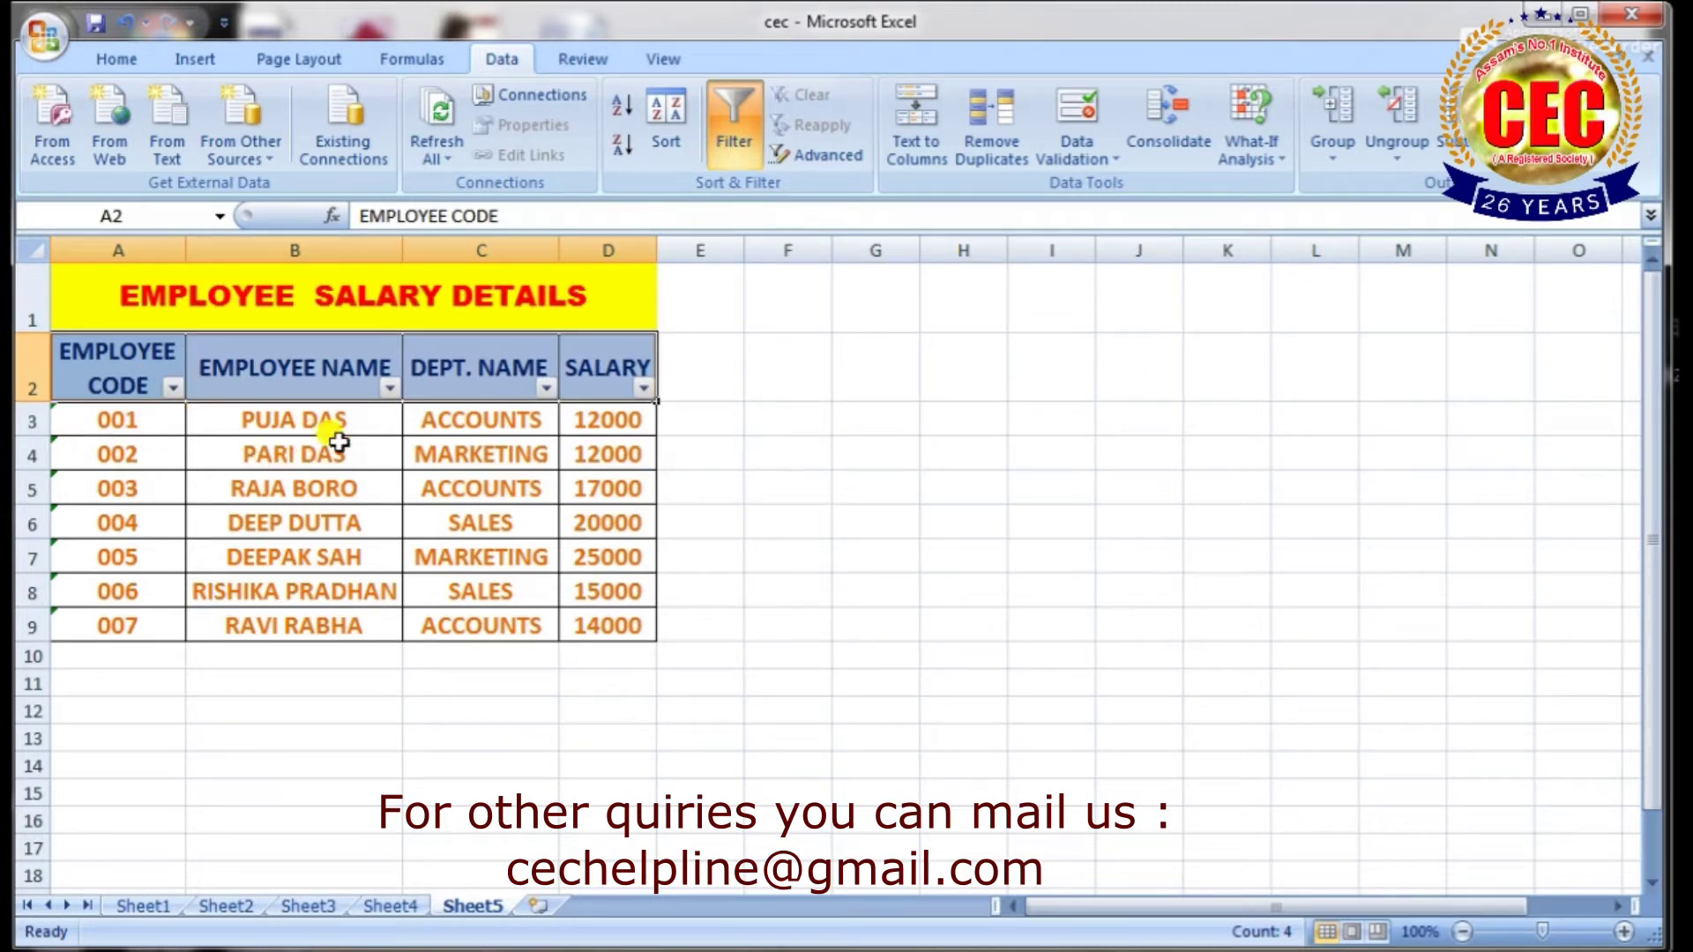
{"action": "left_click", "coordinate": [728, 150]}
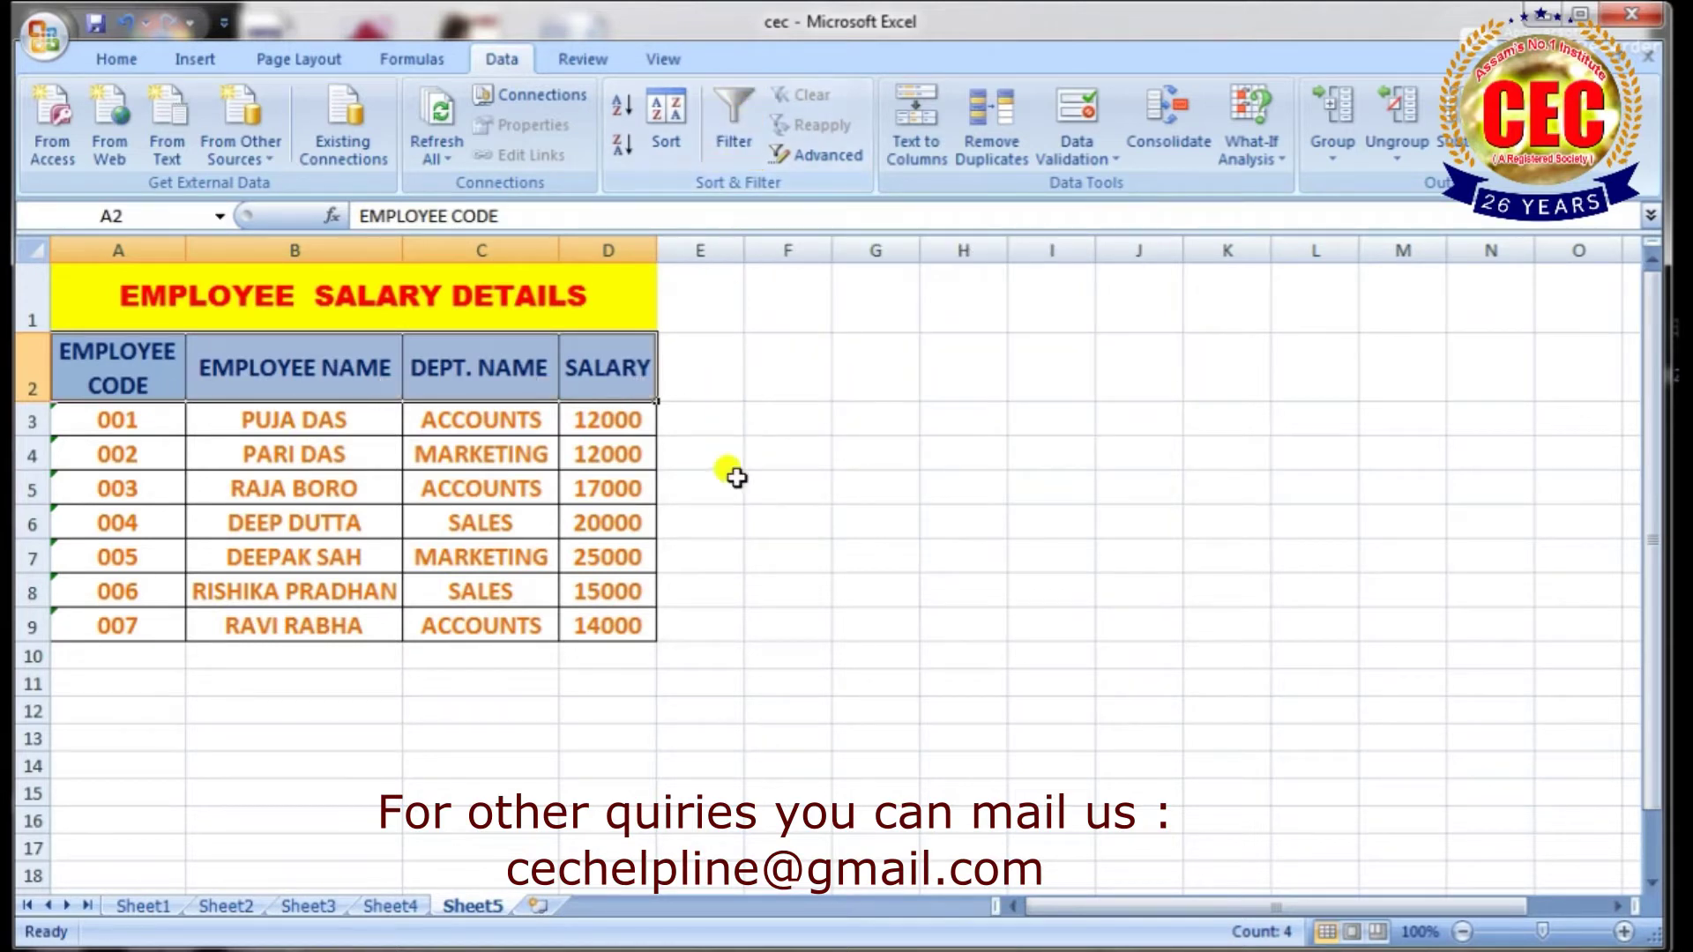
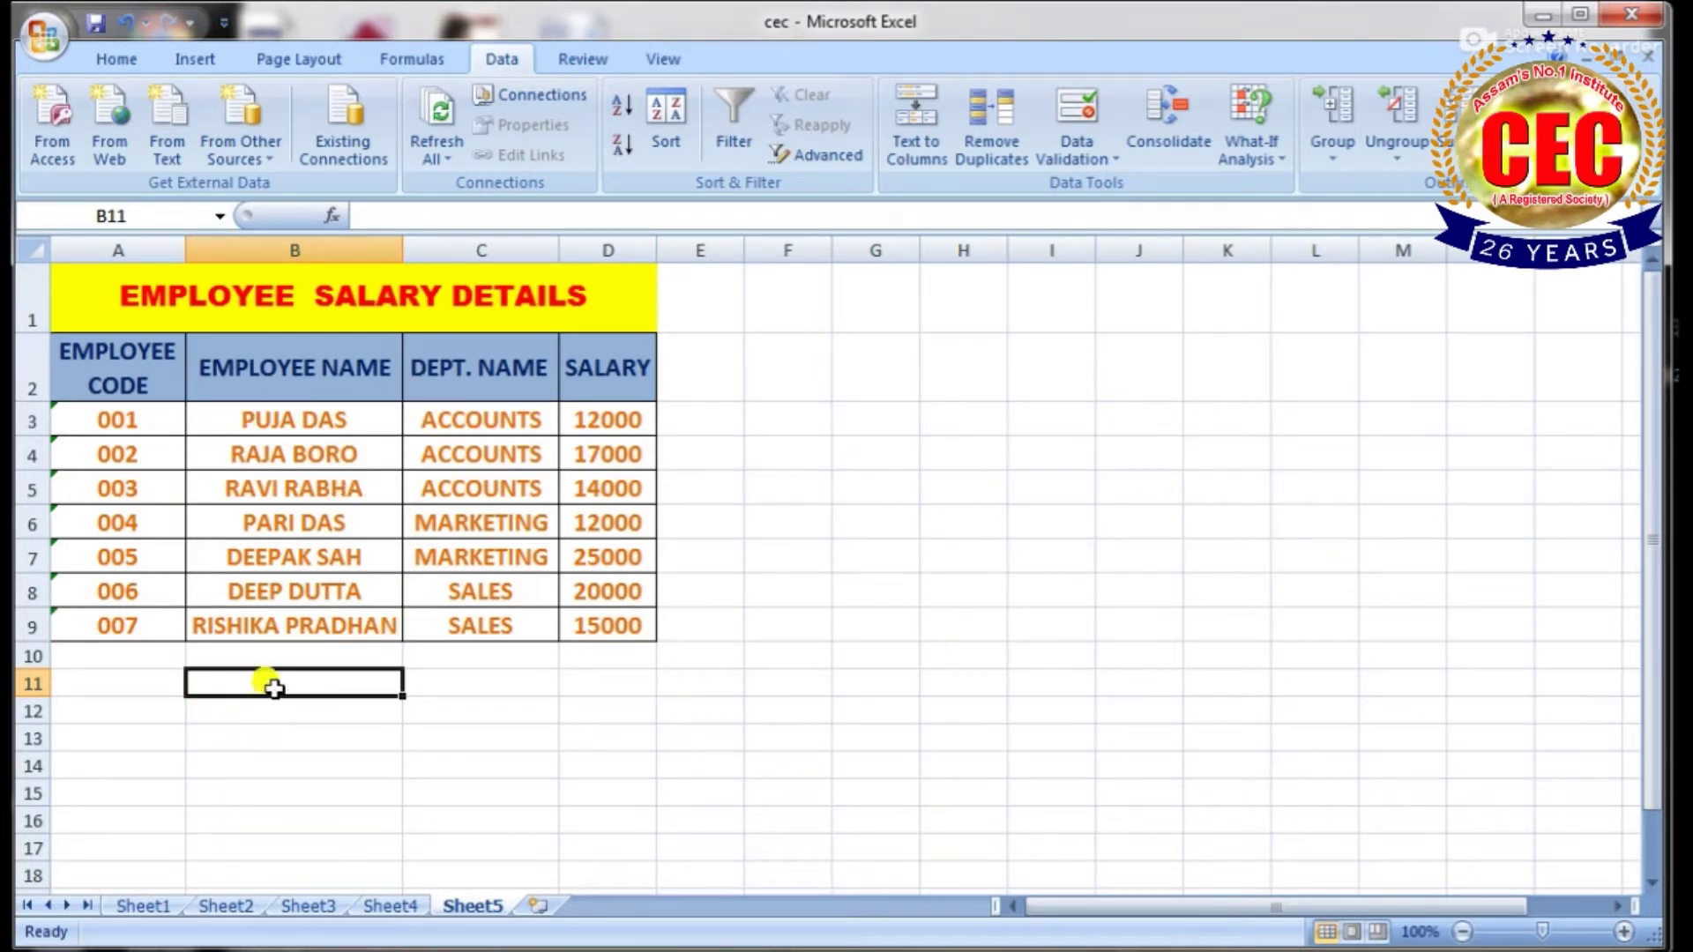
- Copy the DEPT. NAME header from C2 into cell B11 as the criteria heading
{"action": "left_click", "coordinate": [499, 369]}
{"action": "right_click", "coordinate": [499, 369]}
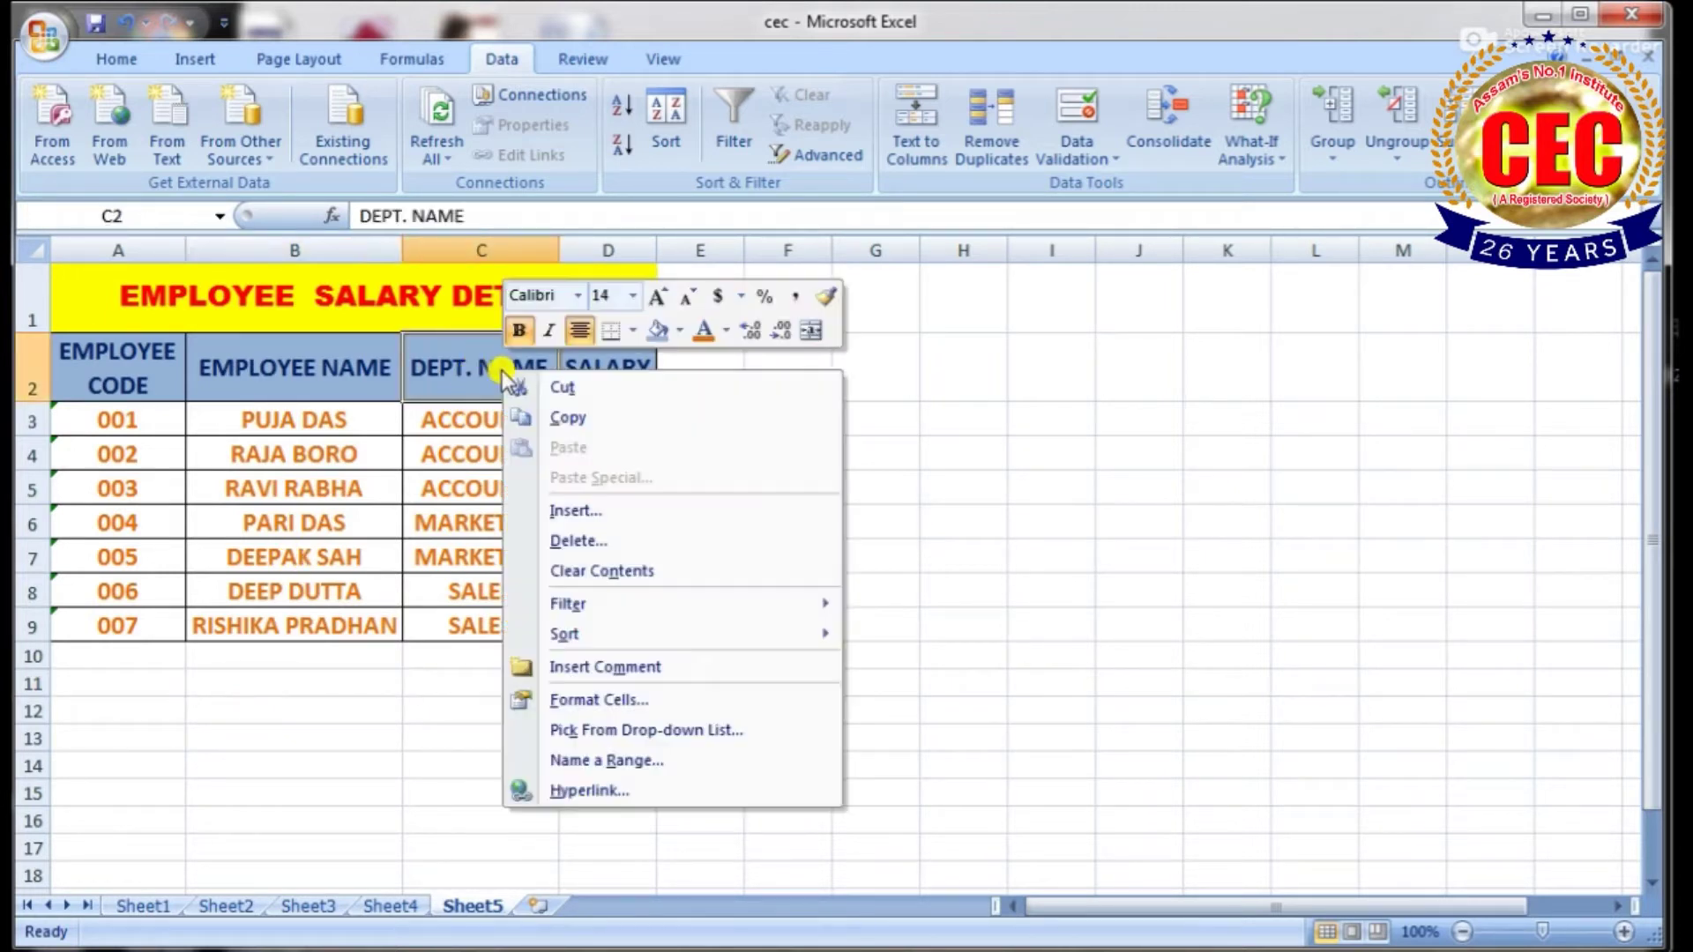
{"action": "left_click", "coordinate": [560, 414]}
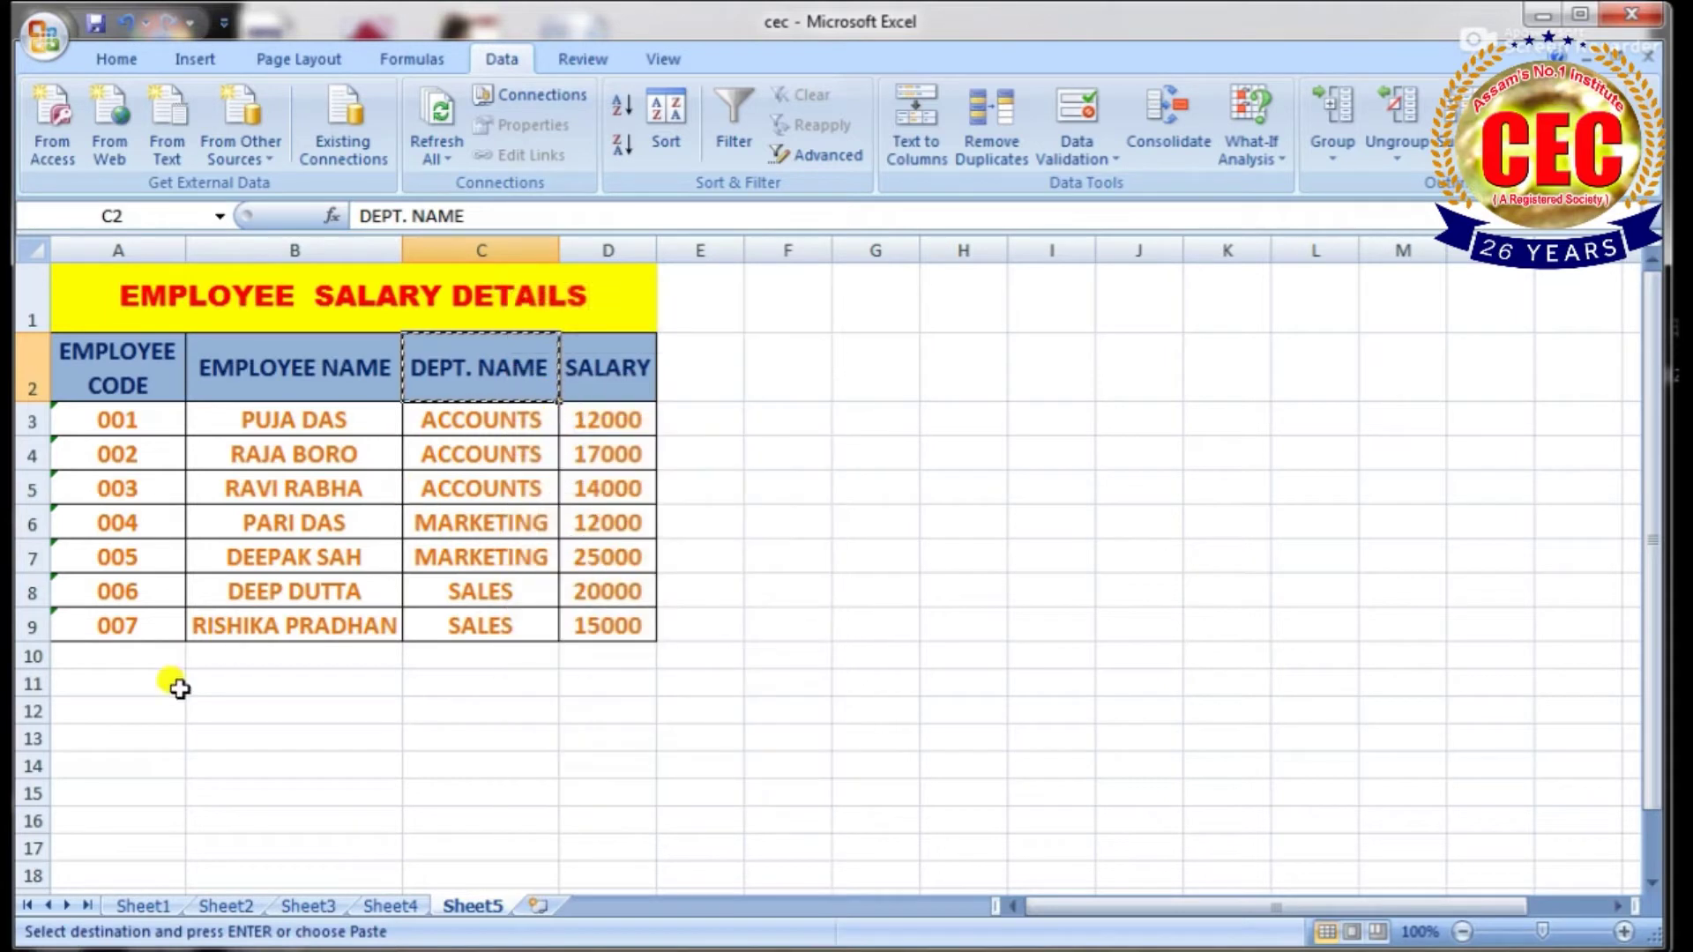
{"action": "left_click", "coordinate": [253, 678]}
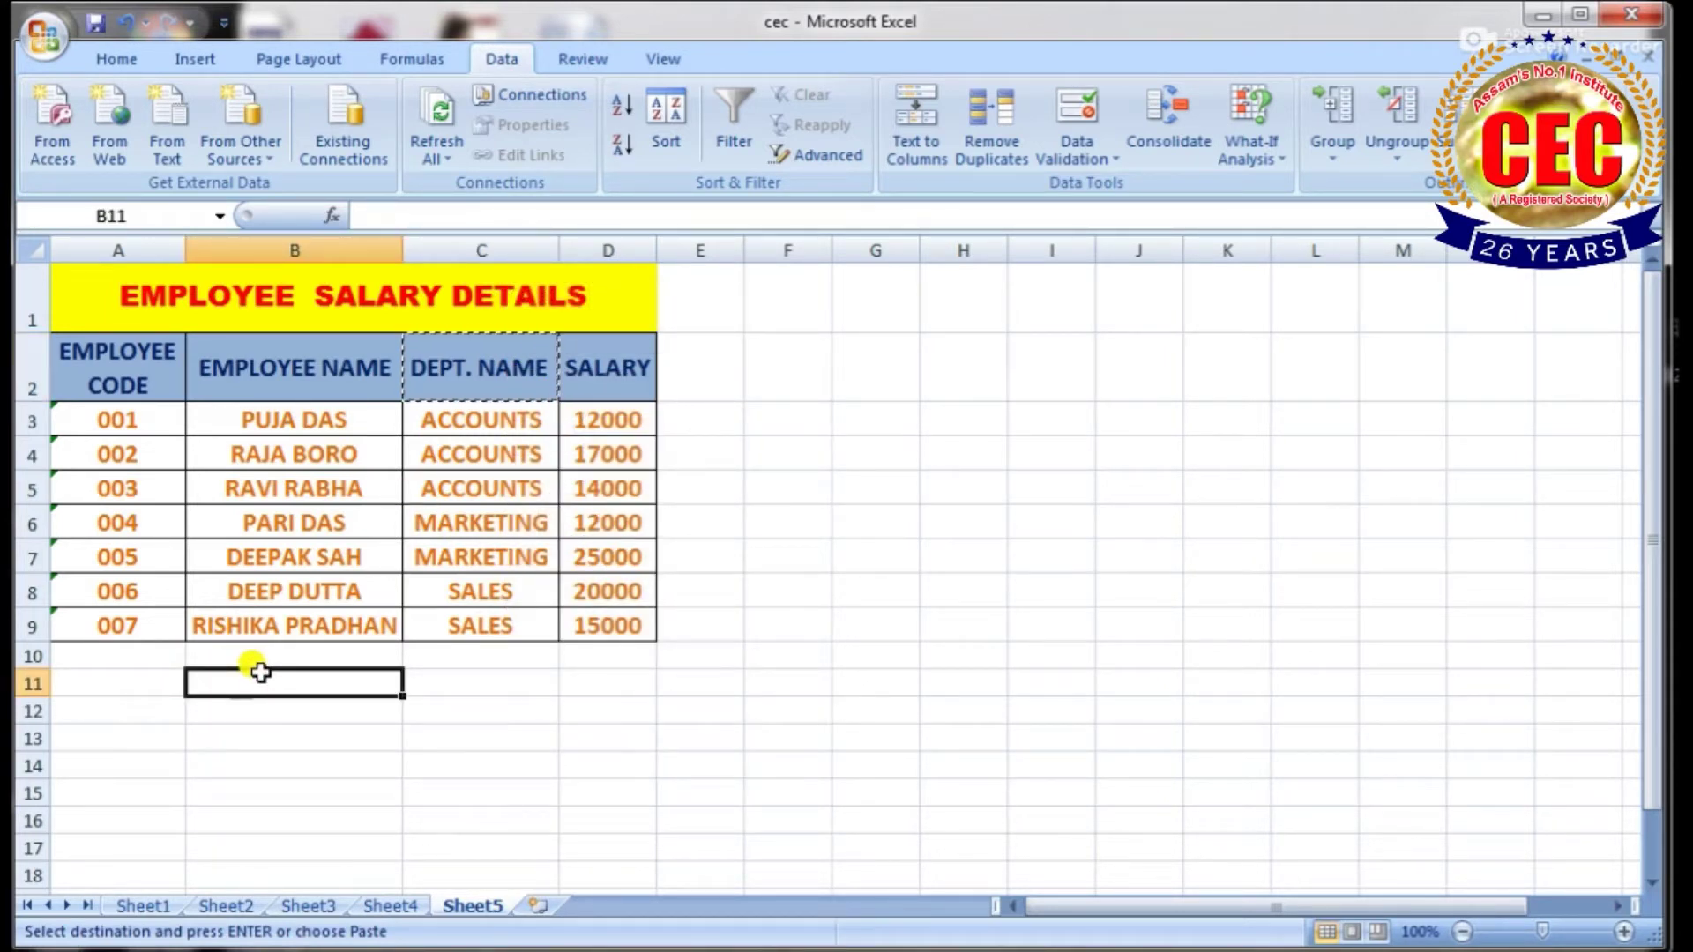
{"action": "key", "text": "Return"}
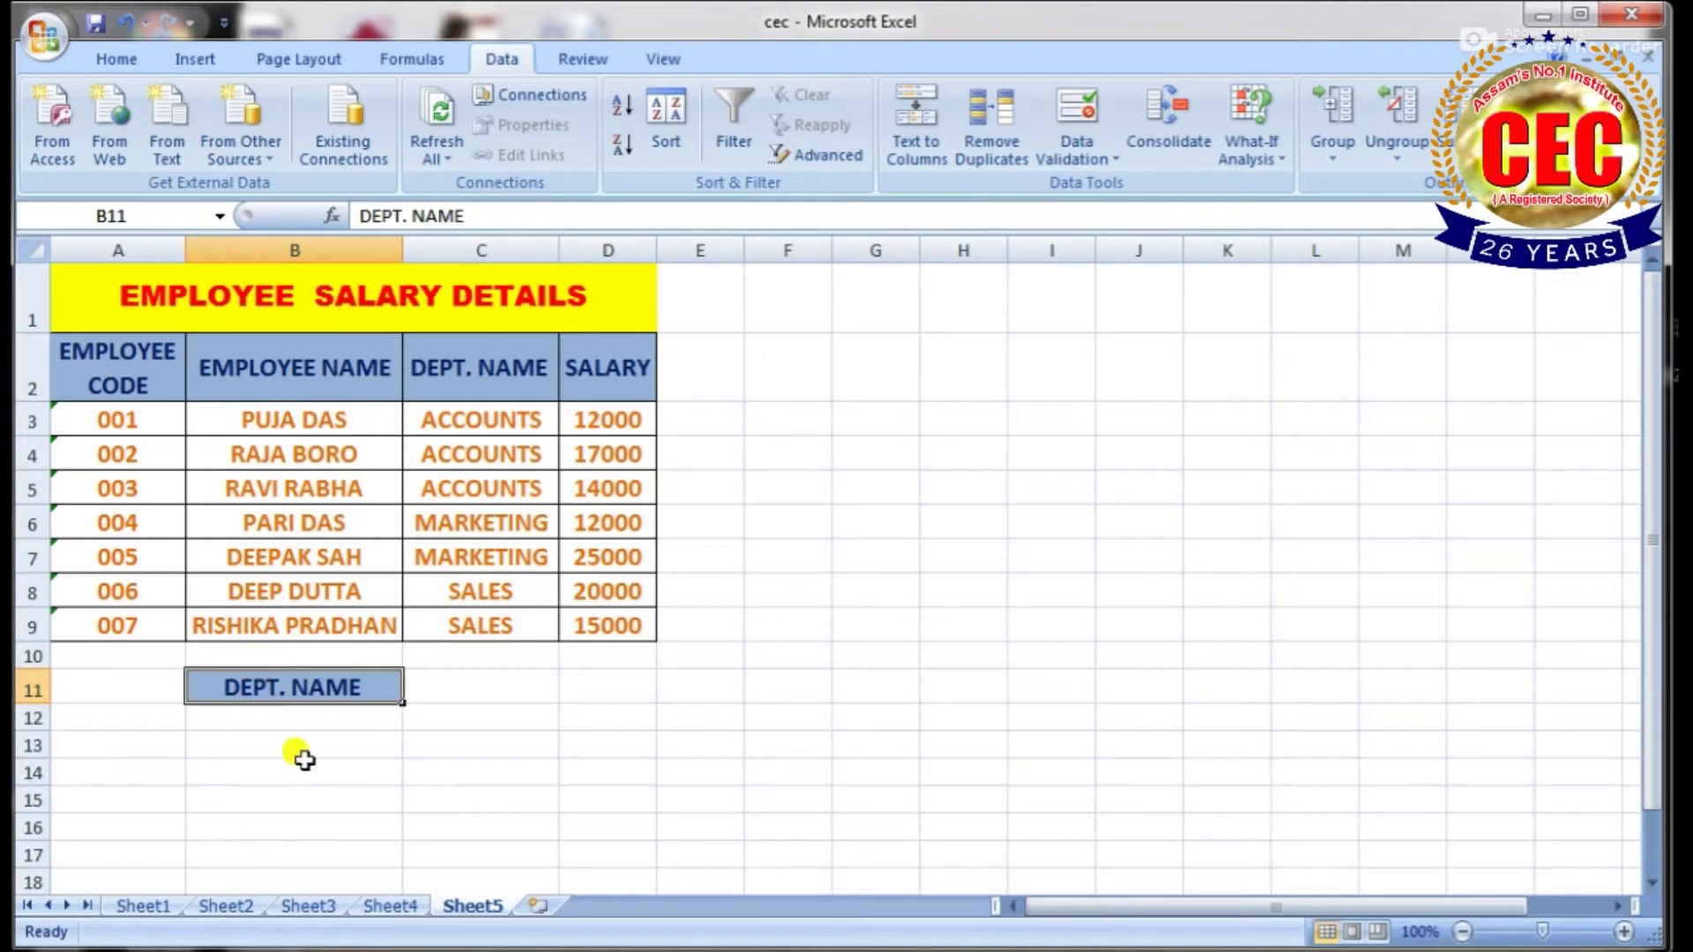
- Copy the department value ACCOUNTS from C3 into cell B12 below the criteria heading
{"action": "left_click", "coordinate": [288, 721]}
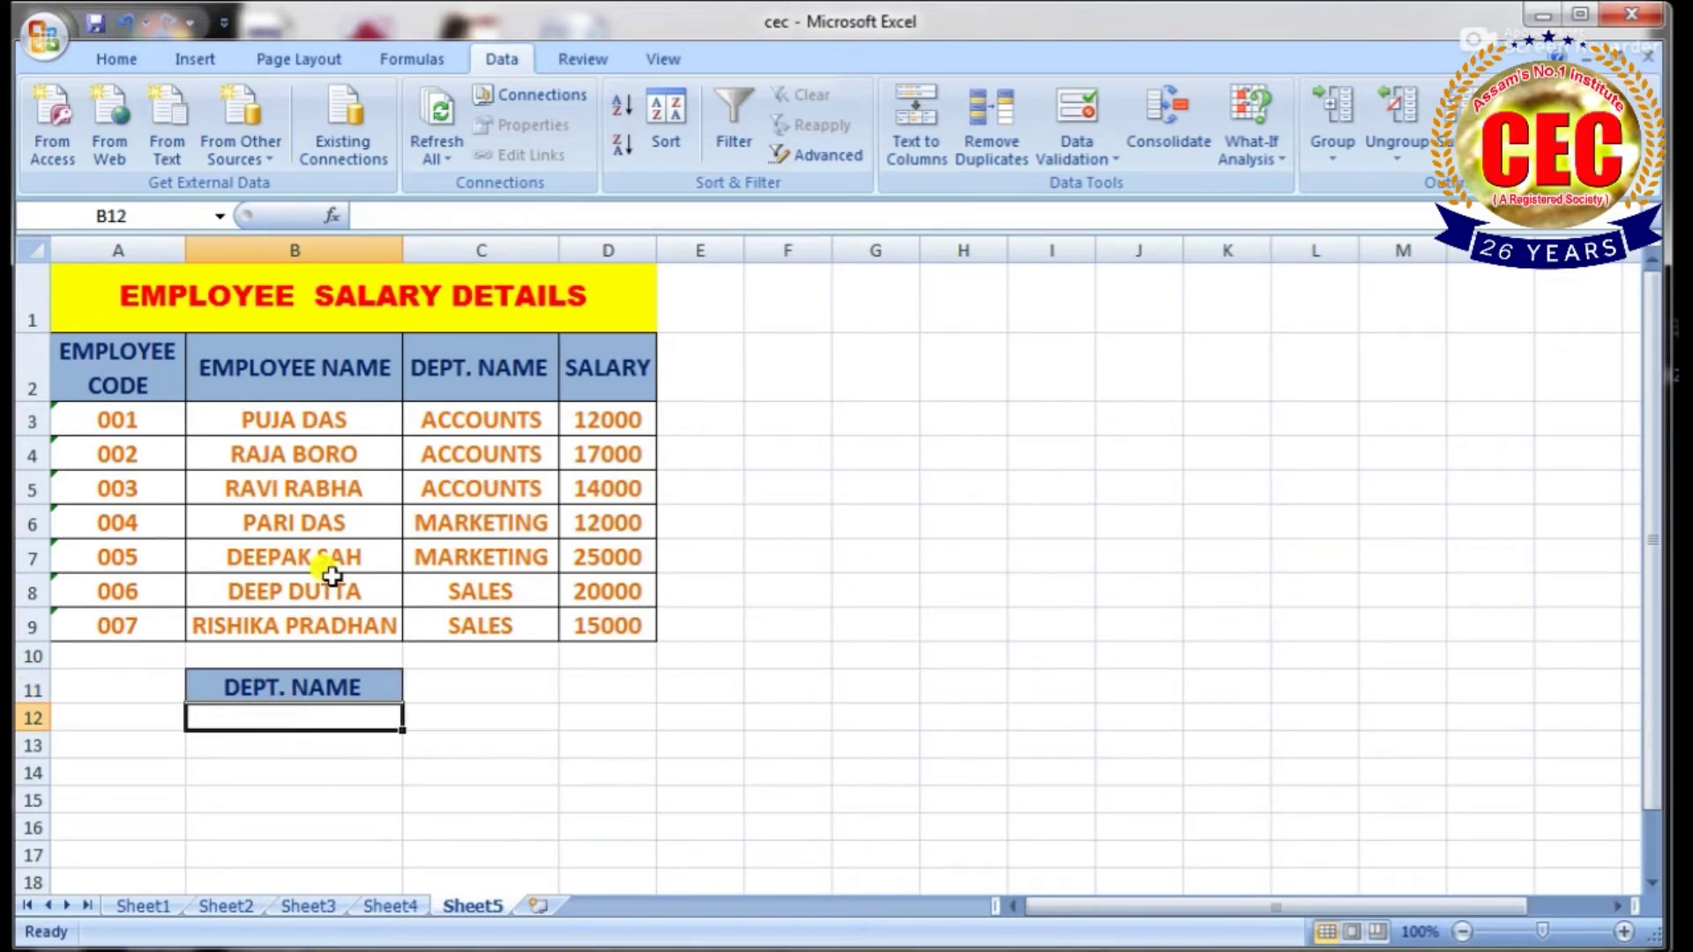
{"action": "left_click", "coordinate": [471, 412]}
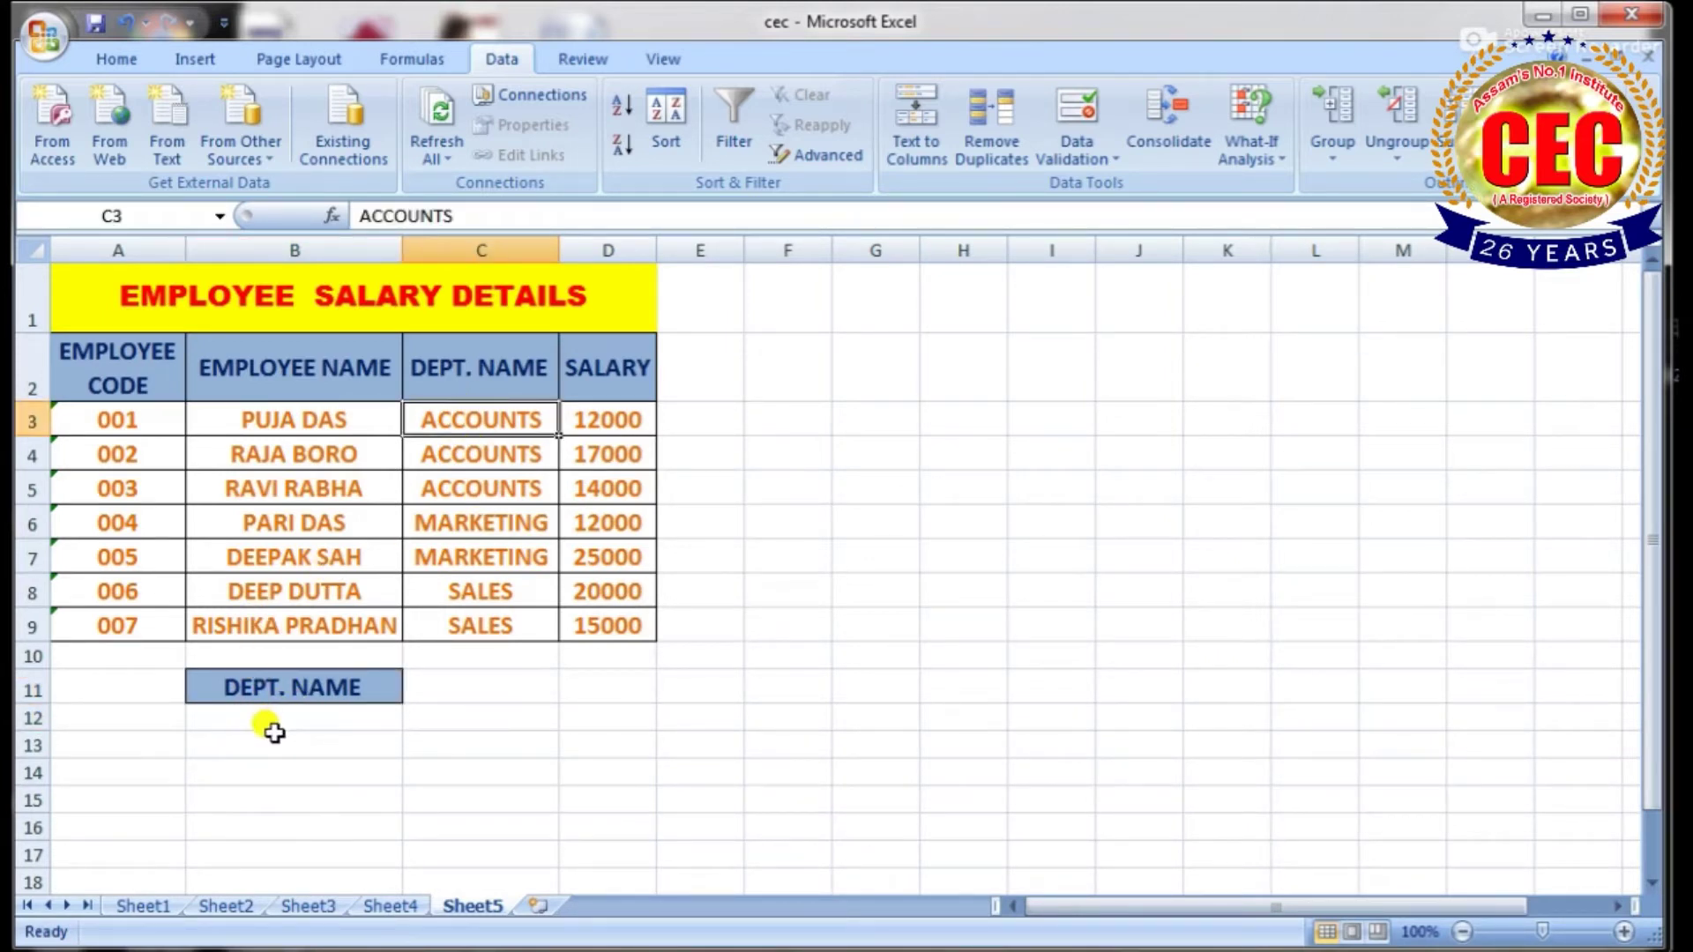
{"action": "right_click", "coordinate": [437, 421]}
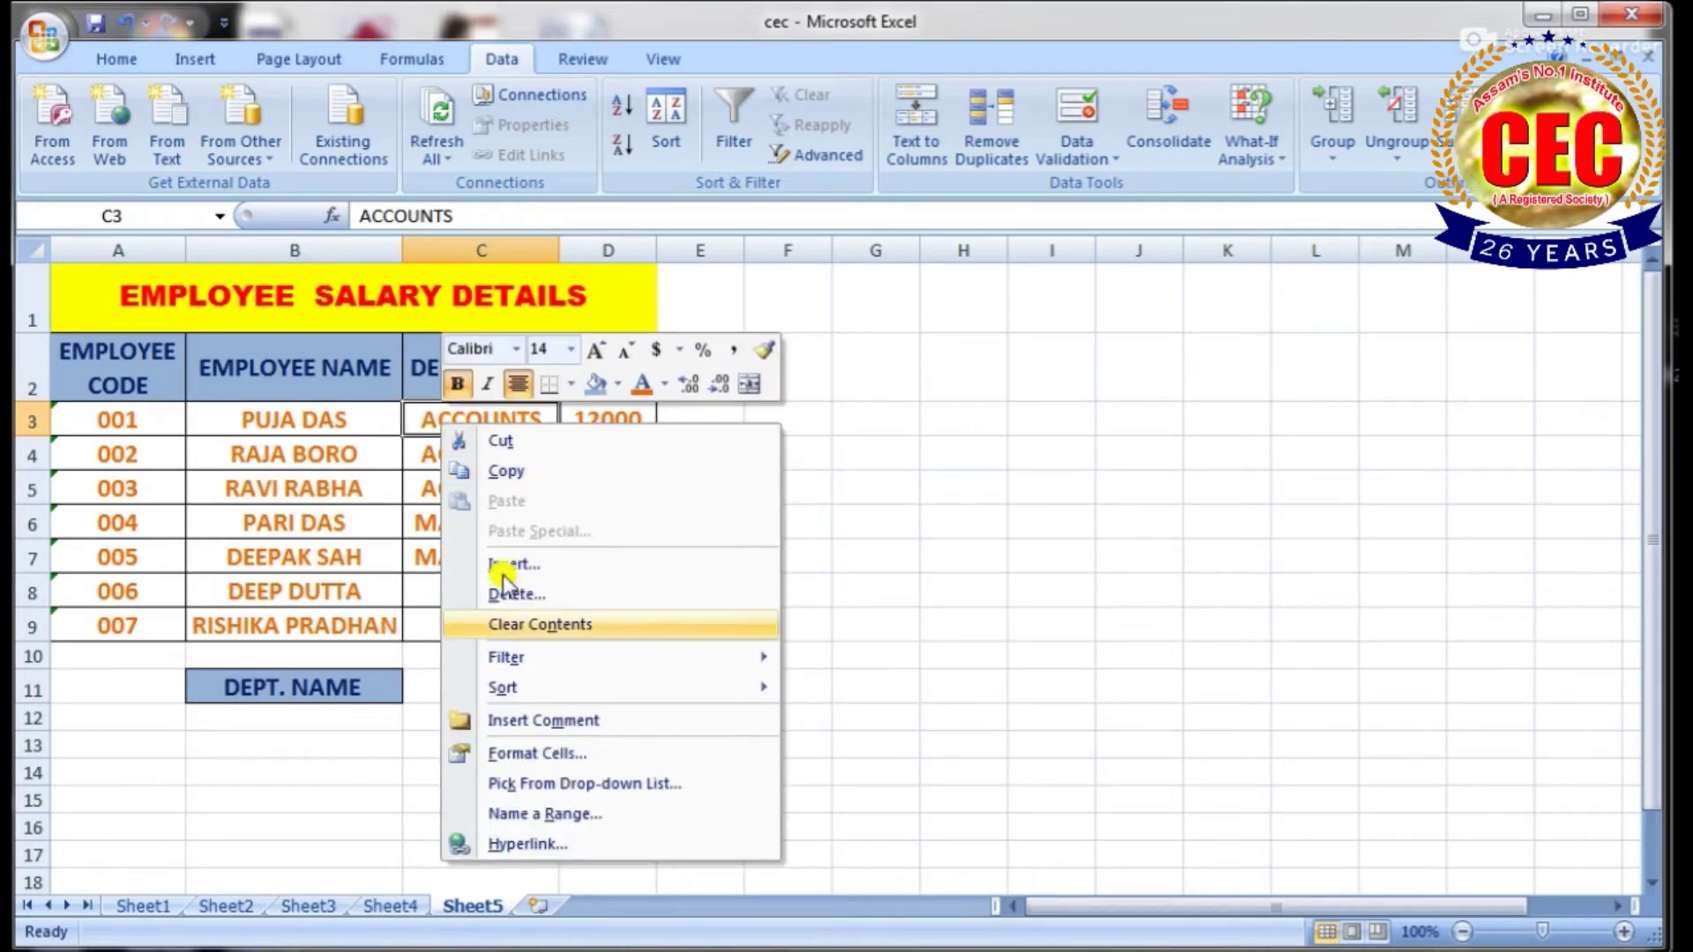
{"action": "left_click", "coordinate": [500, 473]}
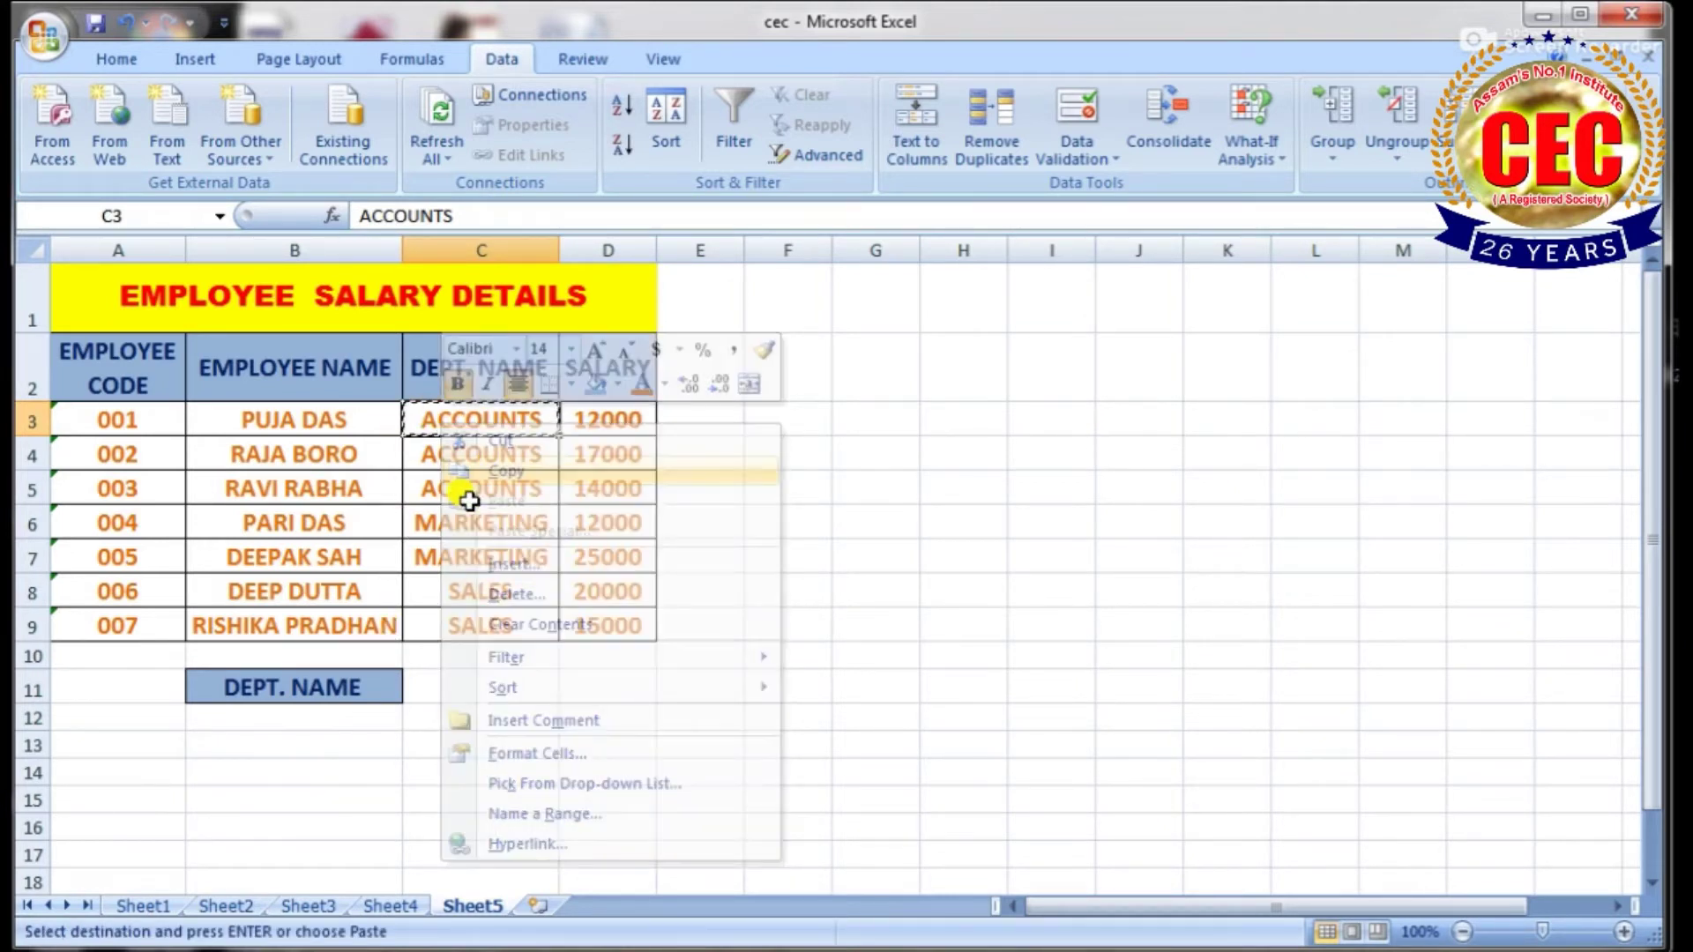
{"action": "left_click", "coordinate": [297, 717]}
{"action": "key", "text": "Return"}
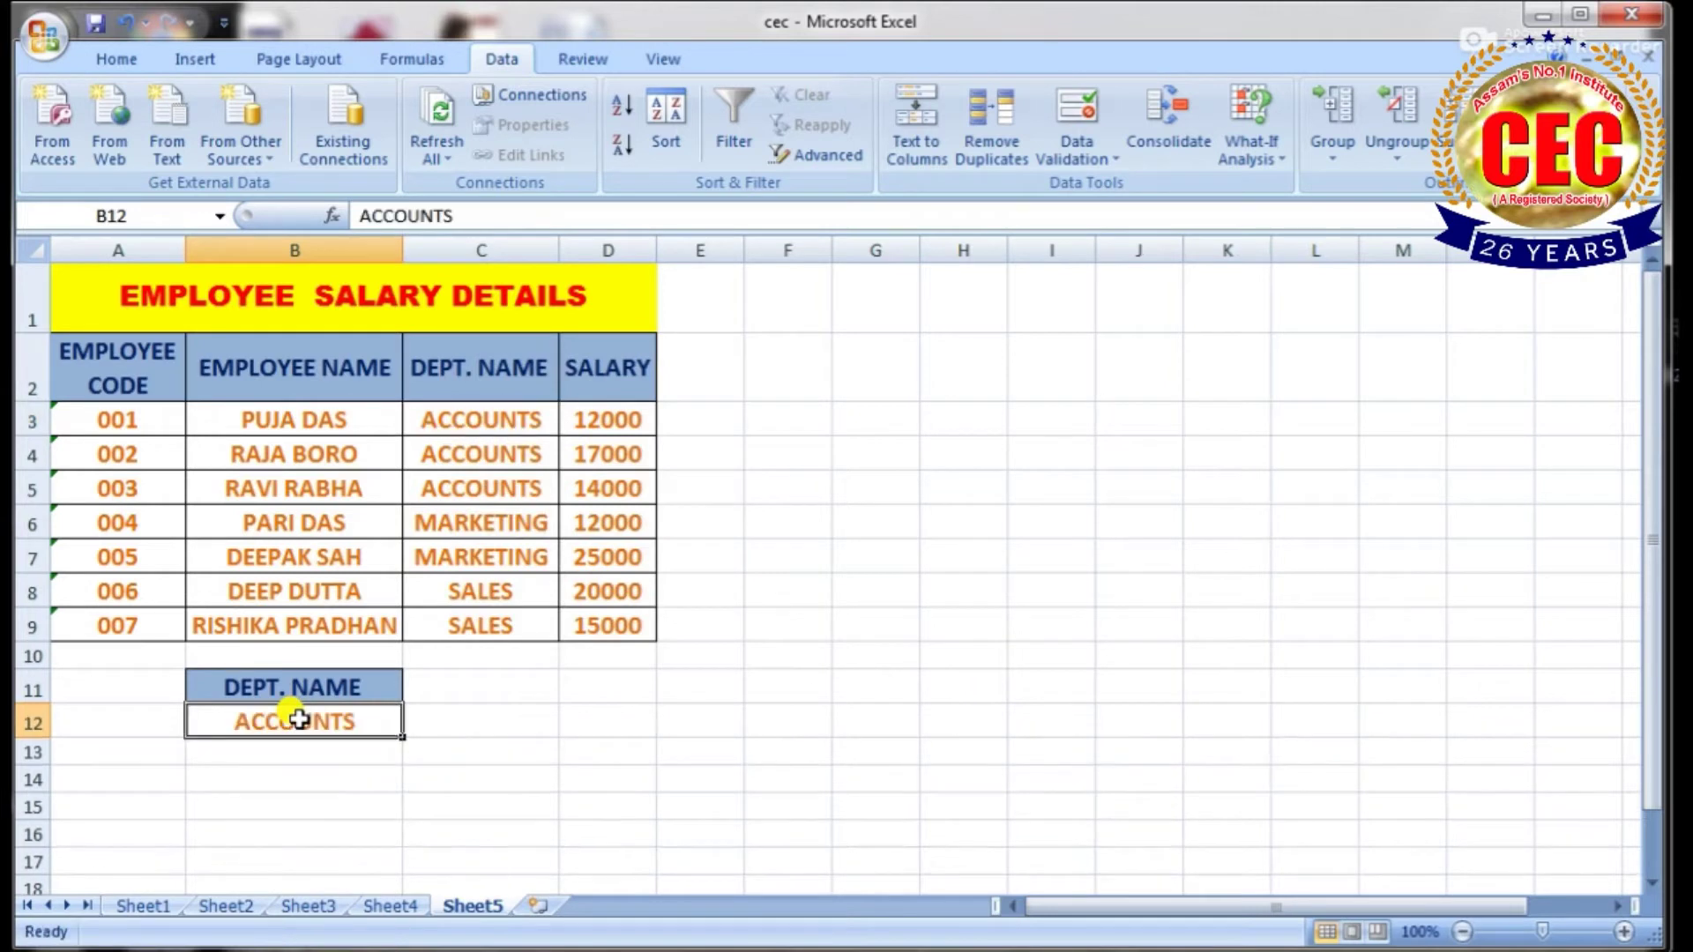
{"action": "left_click", "coordinate": [589, 714]}
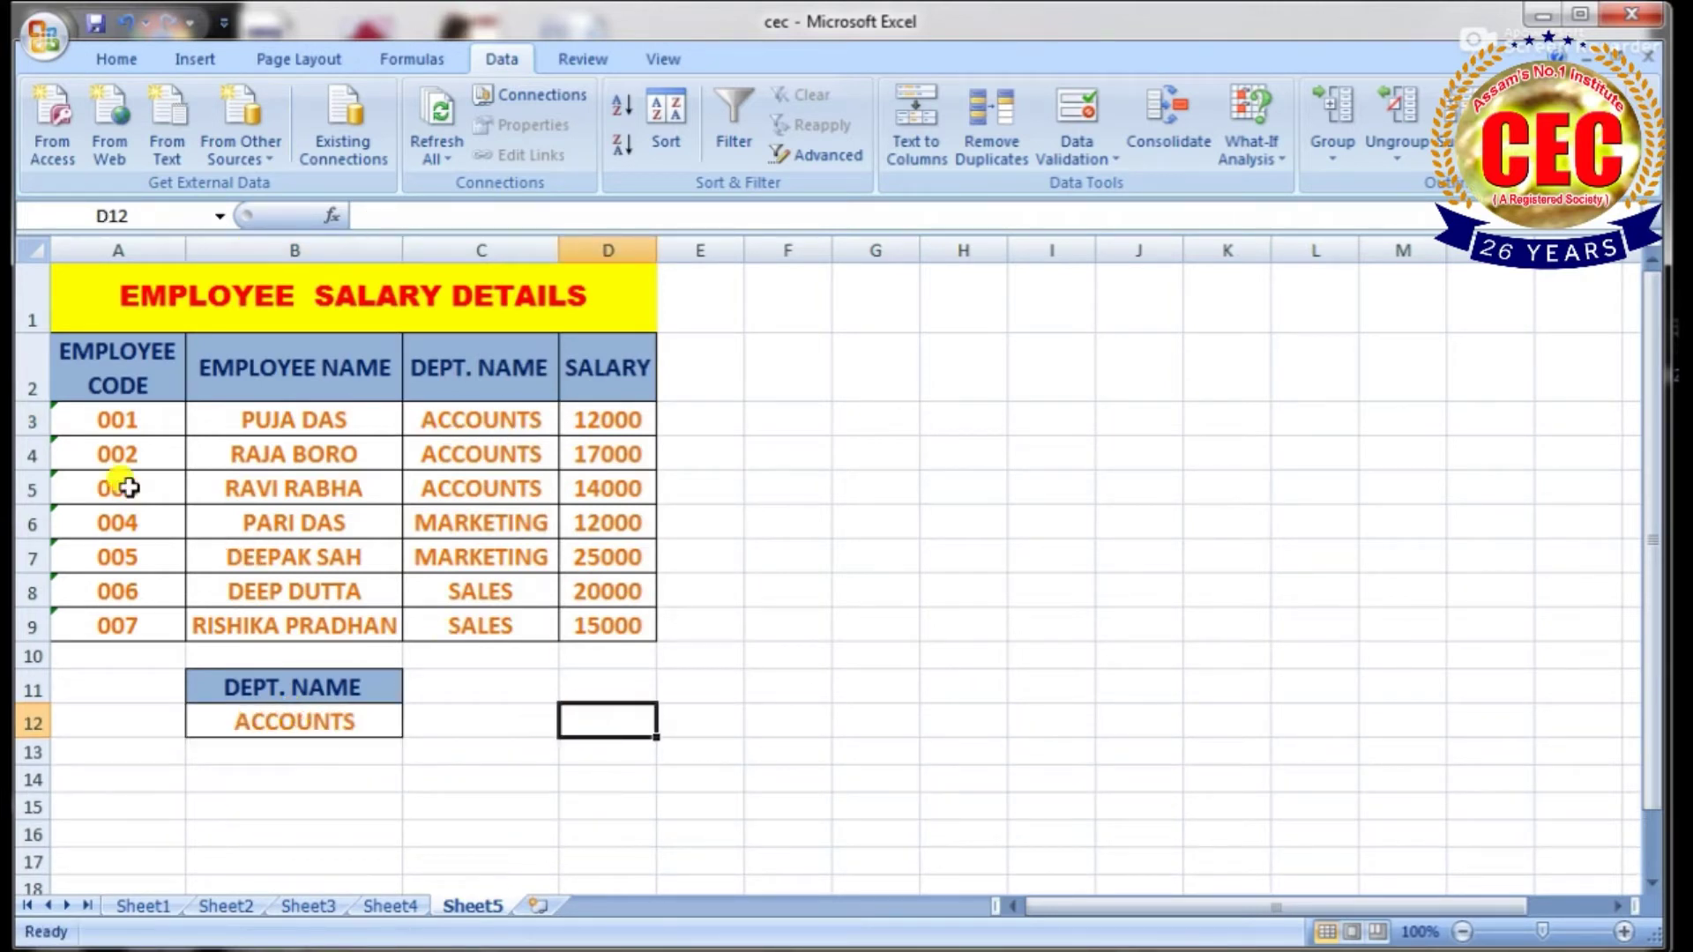
- Start an Advanced Filter on the list range A2:D9 with B11:B12 as the criteria range
{"action": "left_click_drag", "start_coordinate": [86, 356], "coordinate": [586, 622]}
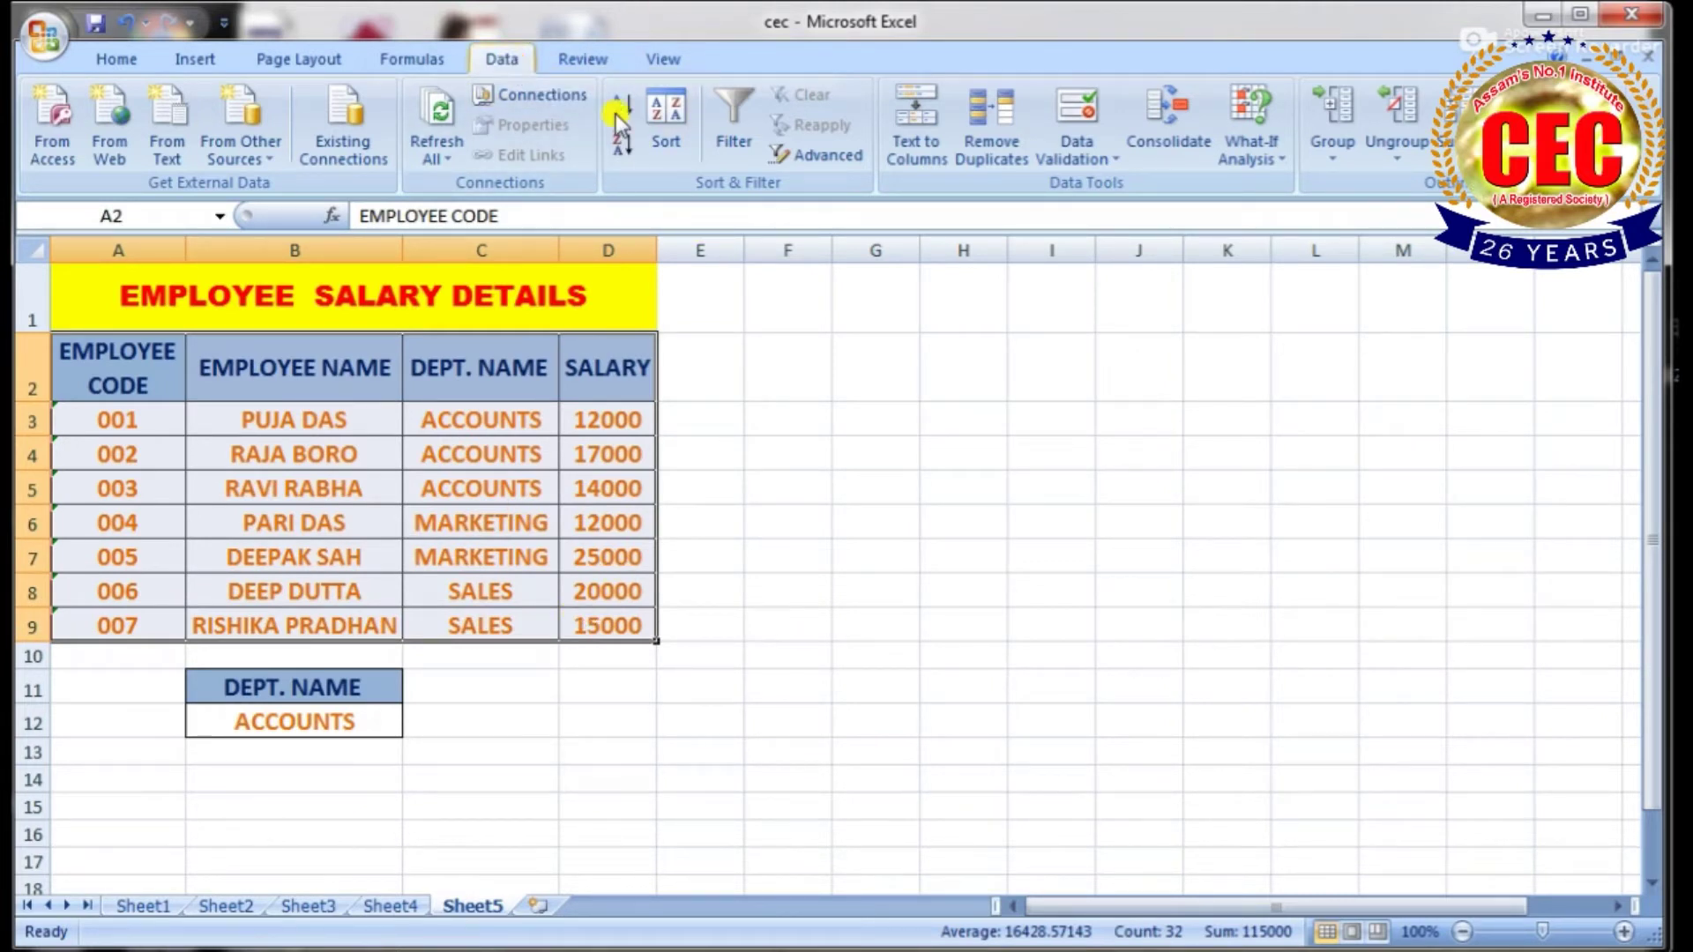
{"action": "left_click", "coordinate": [817, 156]}
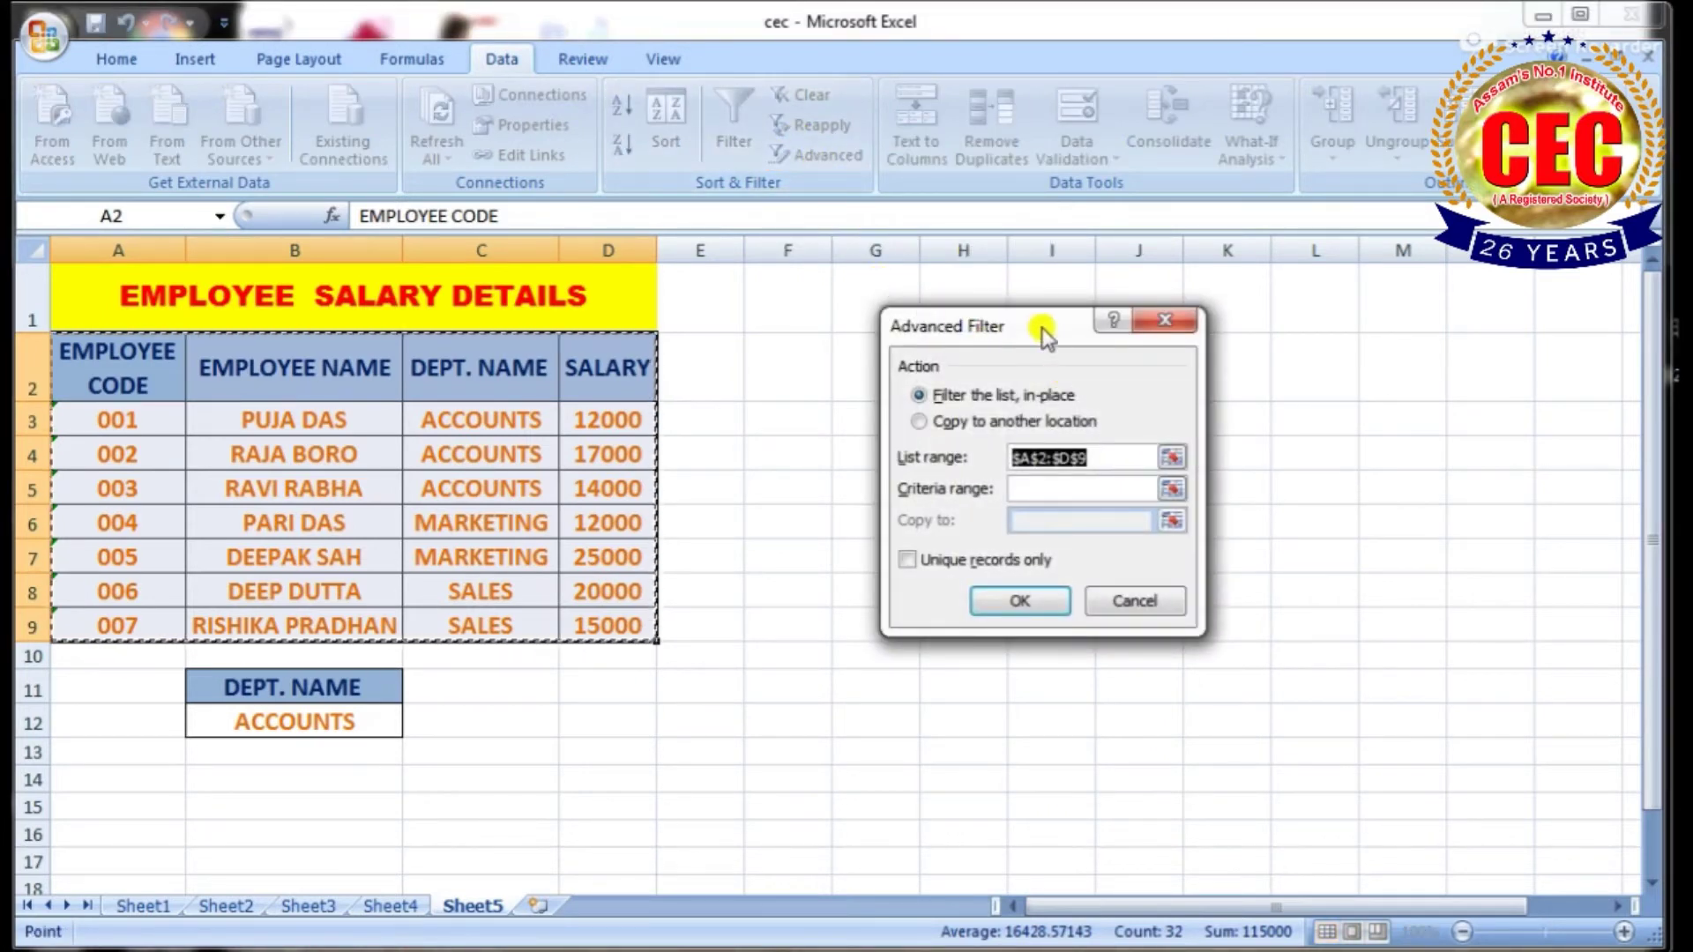
{"action": "left_click_drag", "start_coordinate": [1039, 324], "coordinate": [863, 325]}
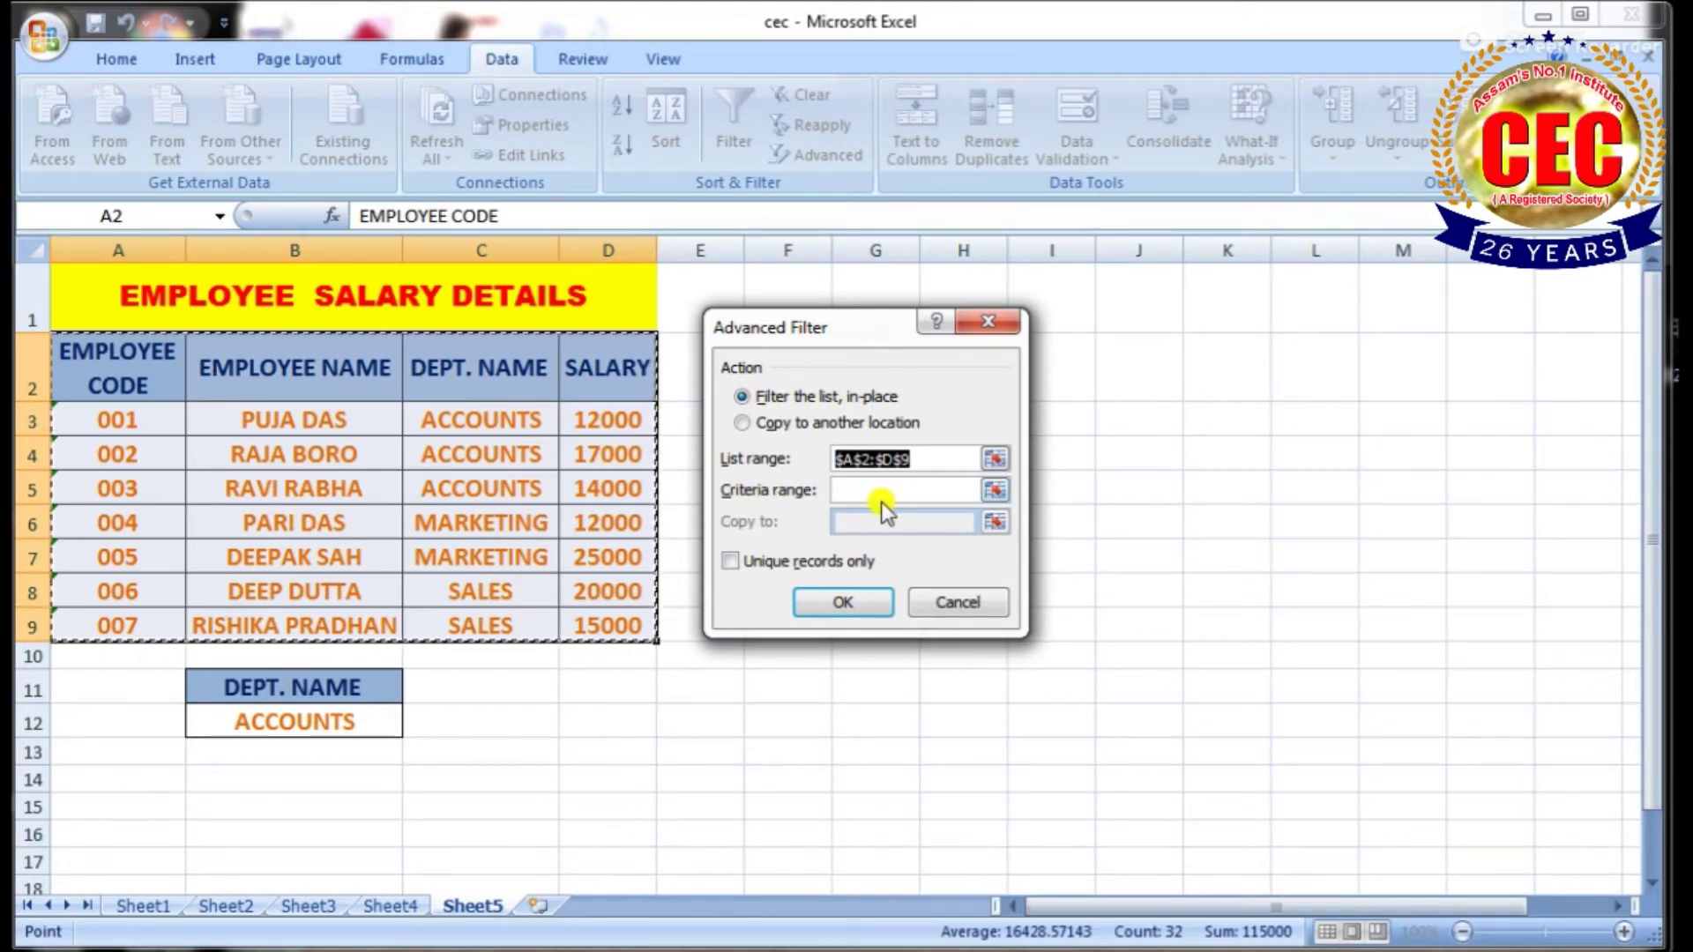
{"action": "left_click", "coordinate": [842, 490]}
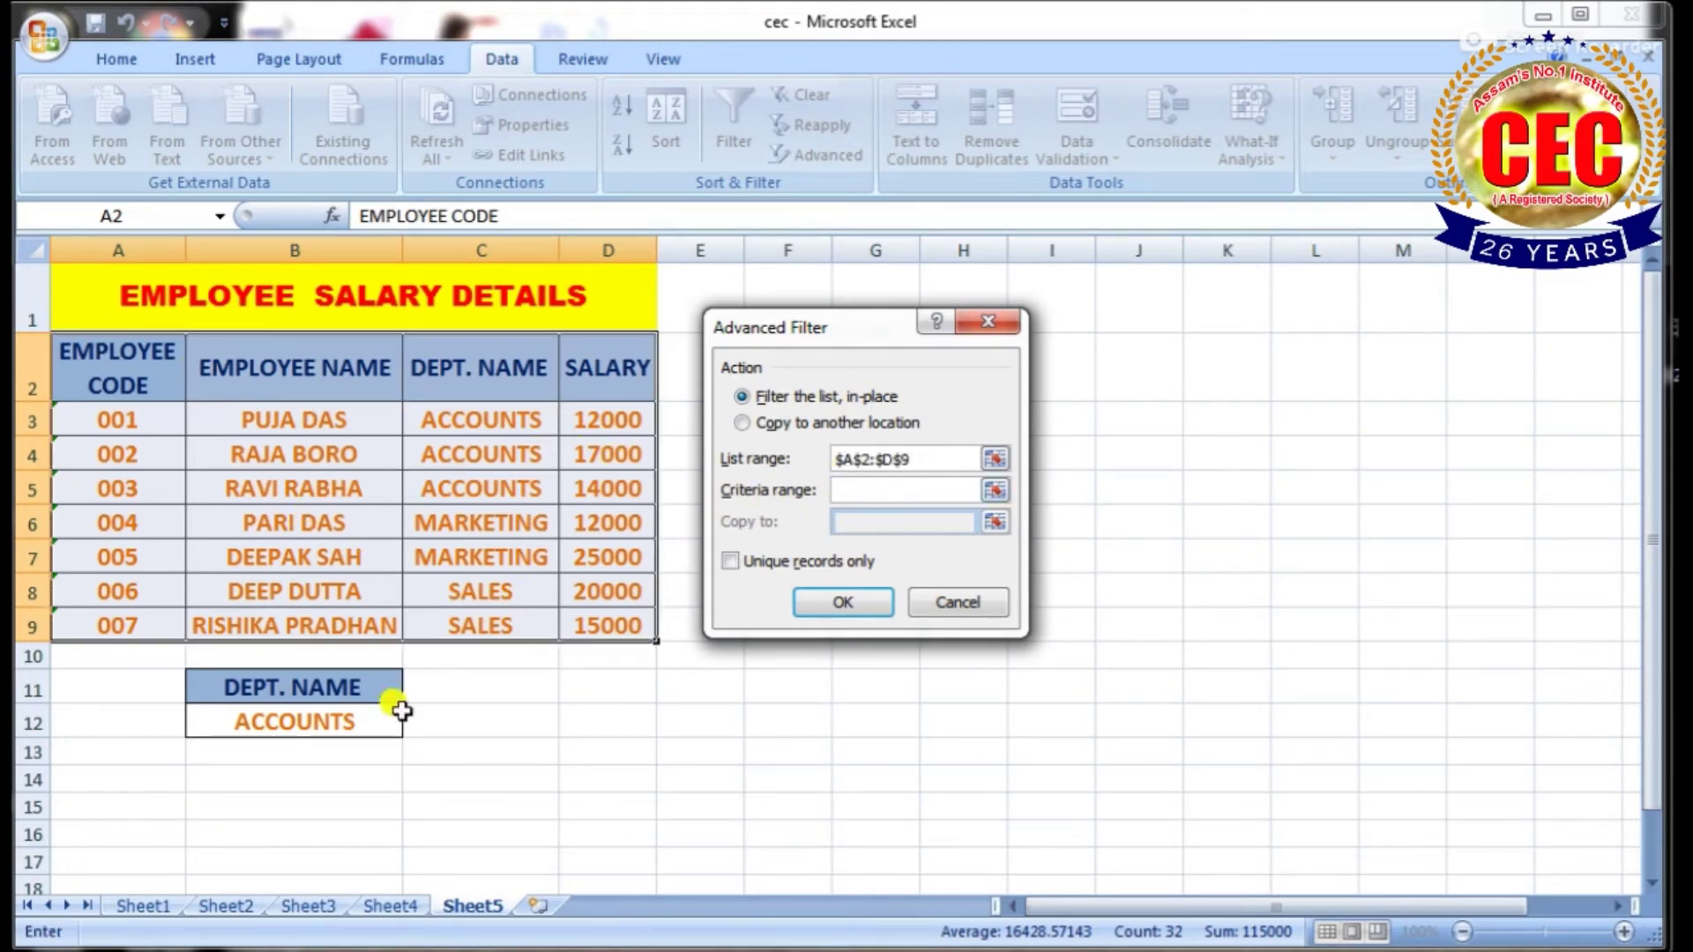
{"action": "left_click_drag", "start_coordinate": [215, 683], "coordinate": [304, 721]}
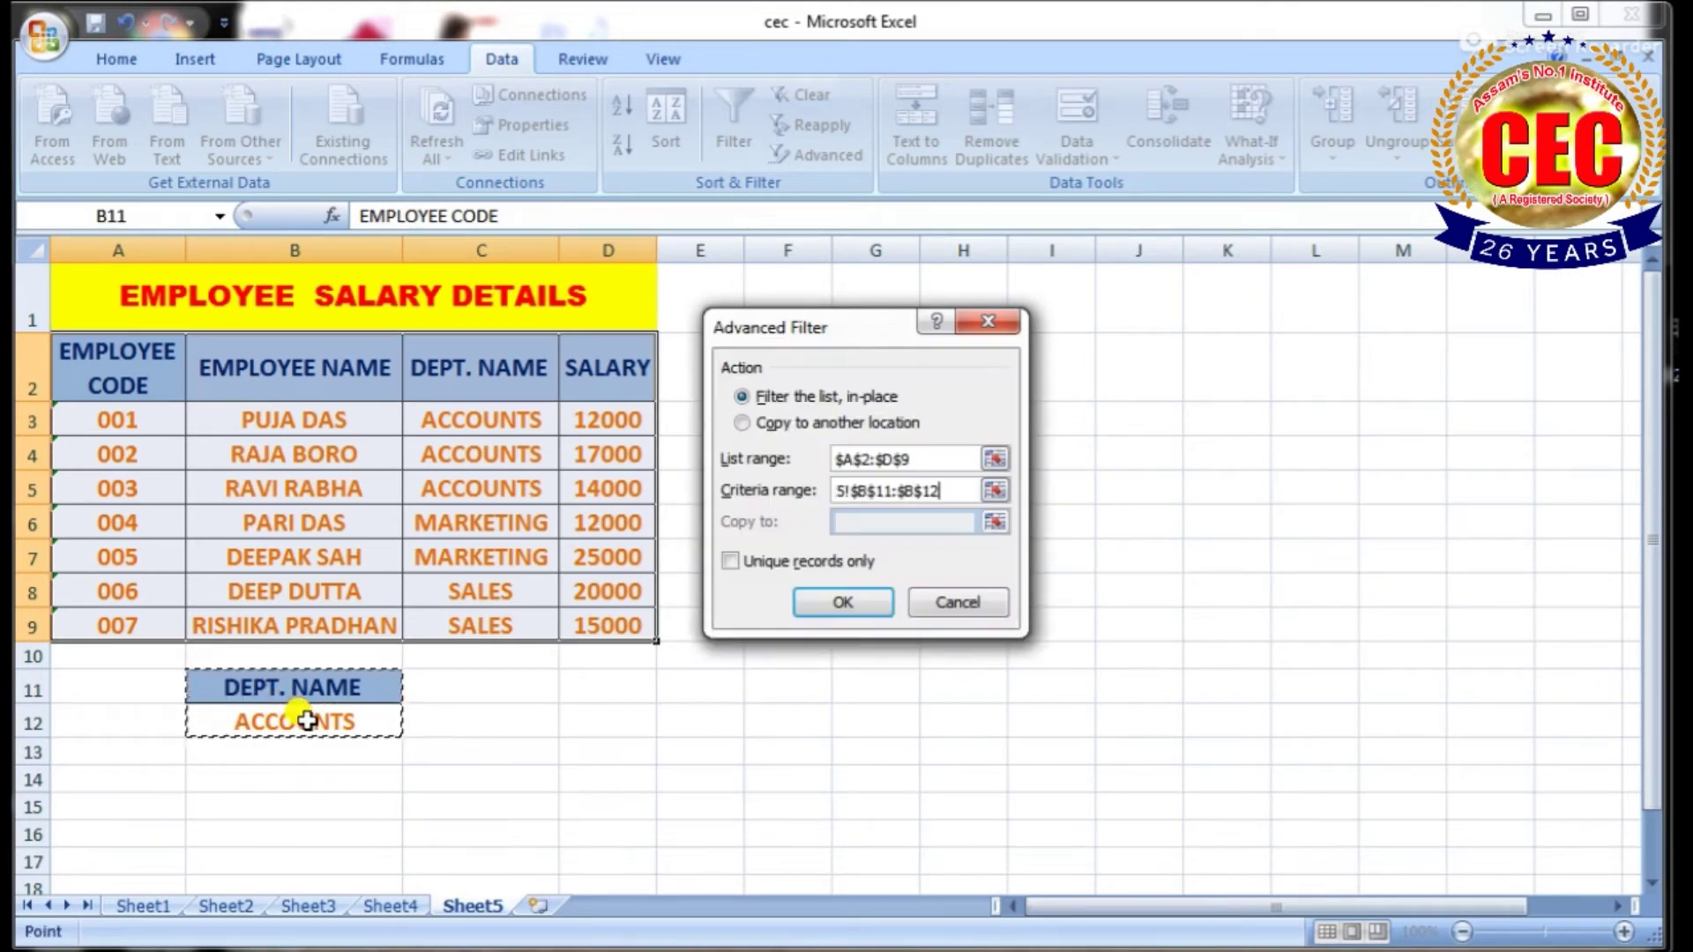
- Set the advanced filter to copy to another location, starting at cell A14, and run it
{"action": "left_click", "coordinate": [743, 422]}
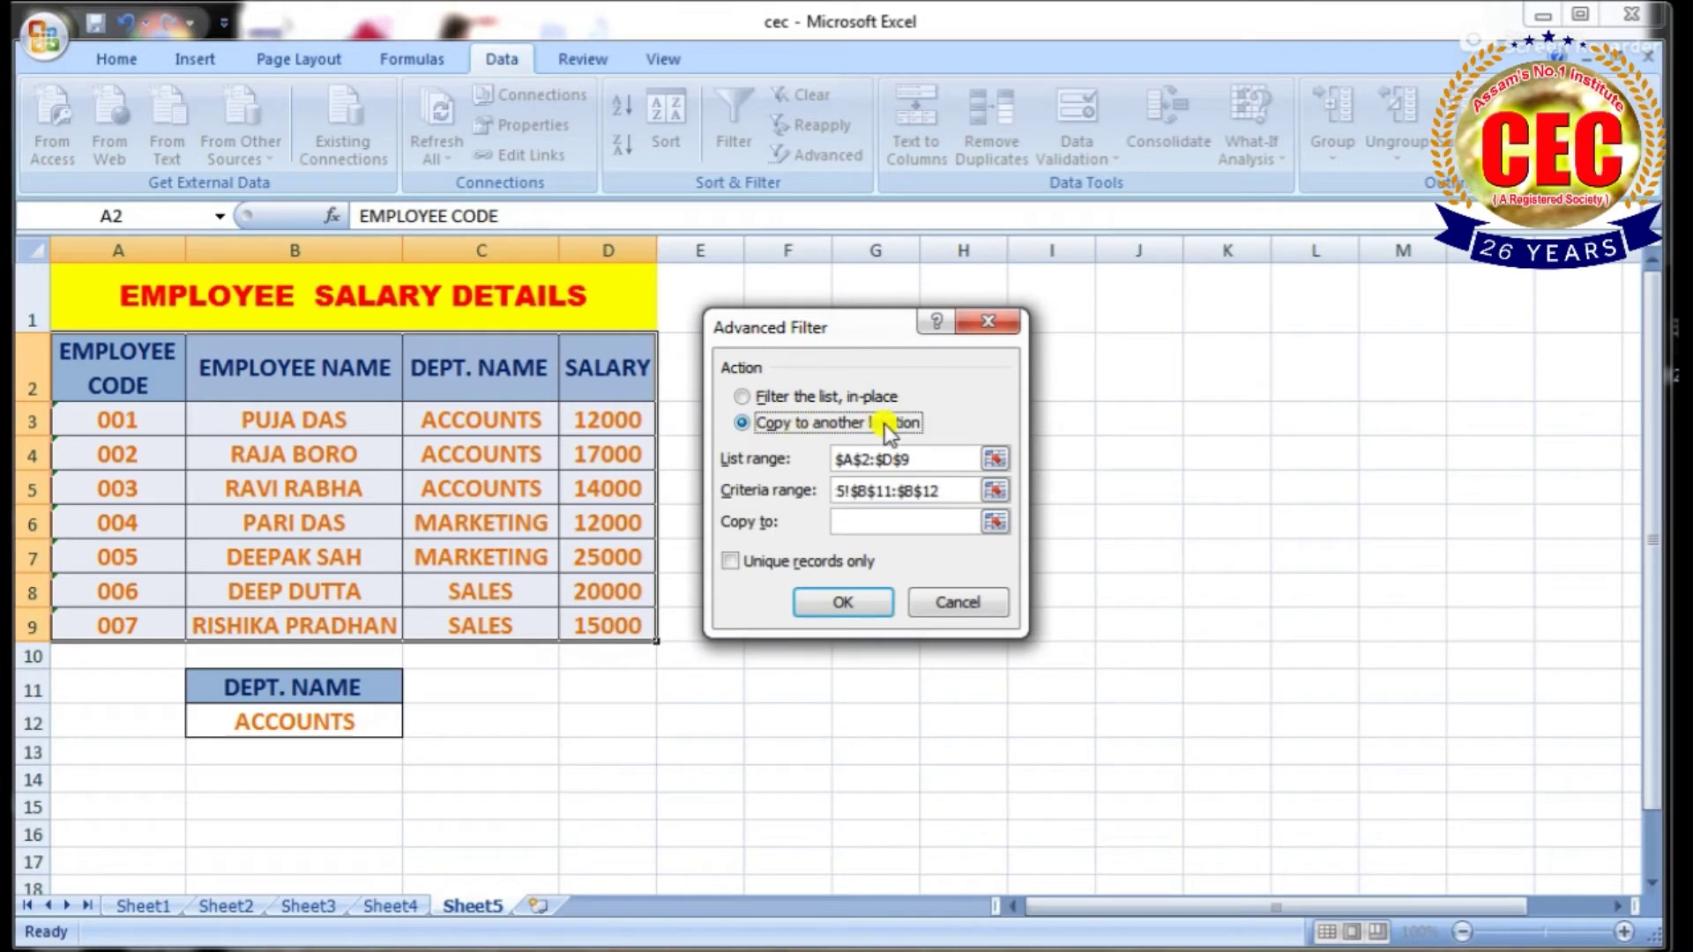
{"action": "left_click", "coordinate": [850, 522]}
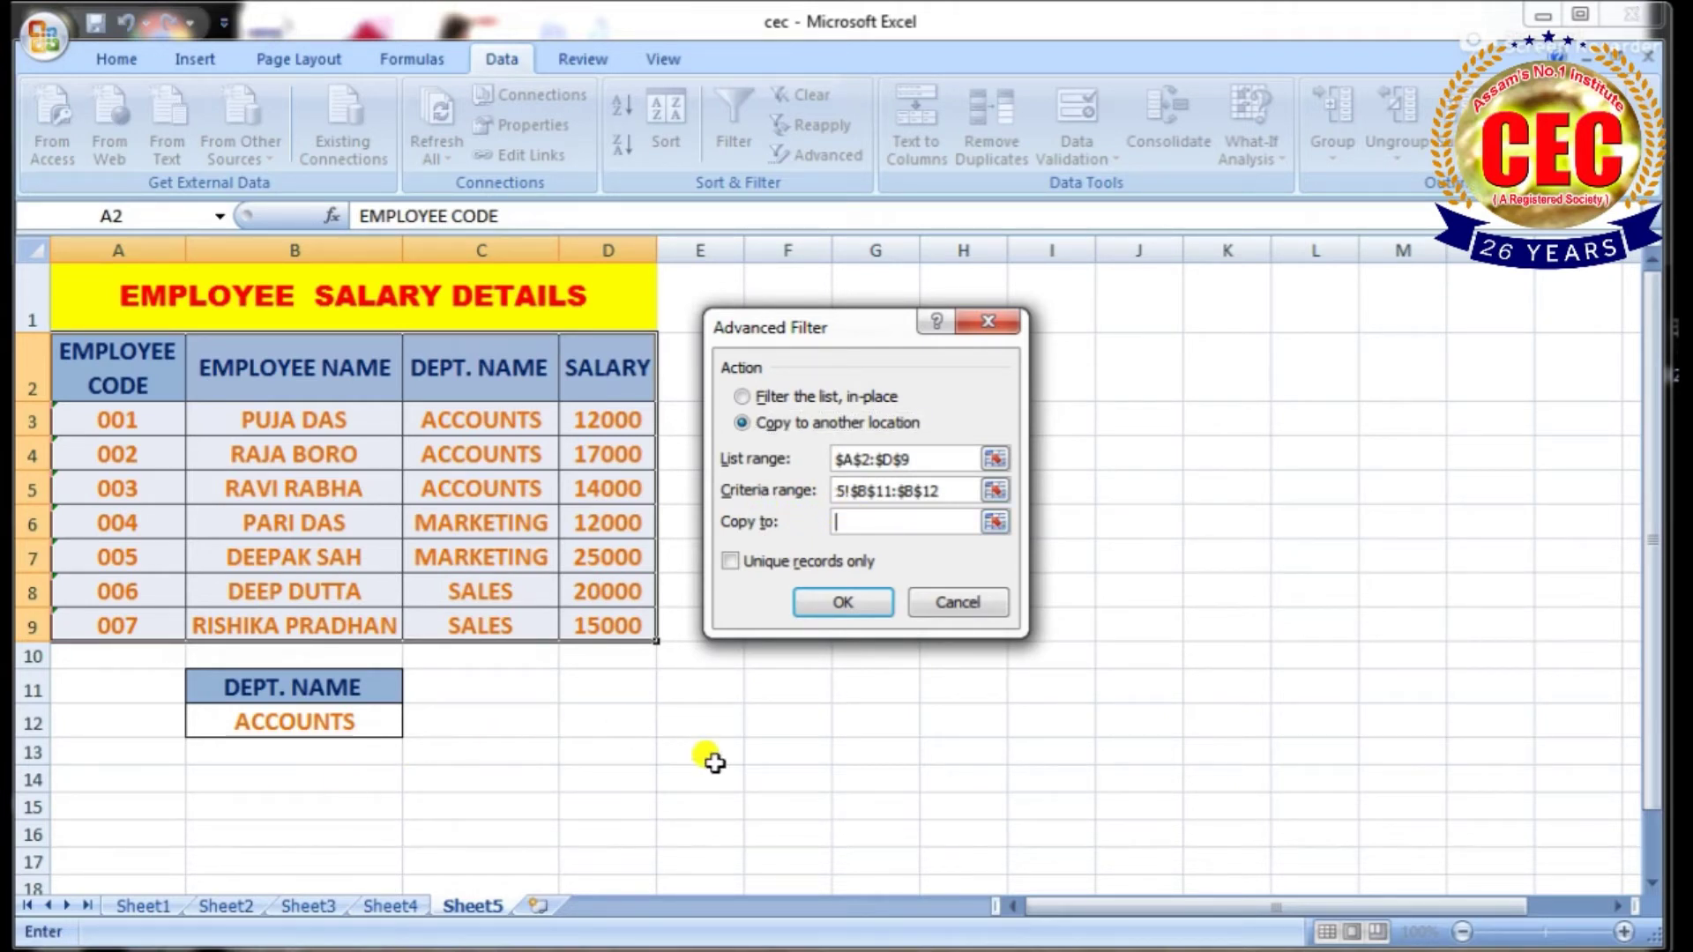
{"action": "left_click", "coordinate": [112, 769]}
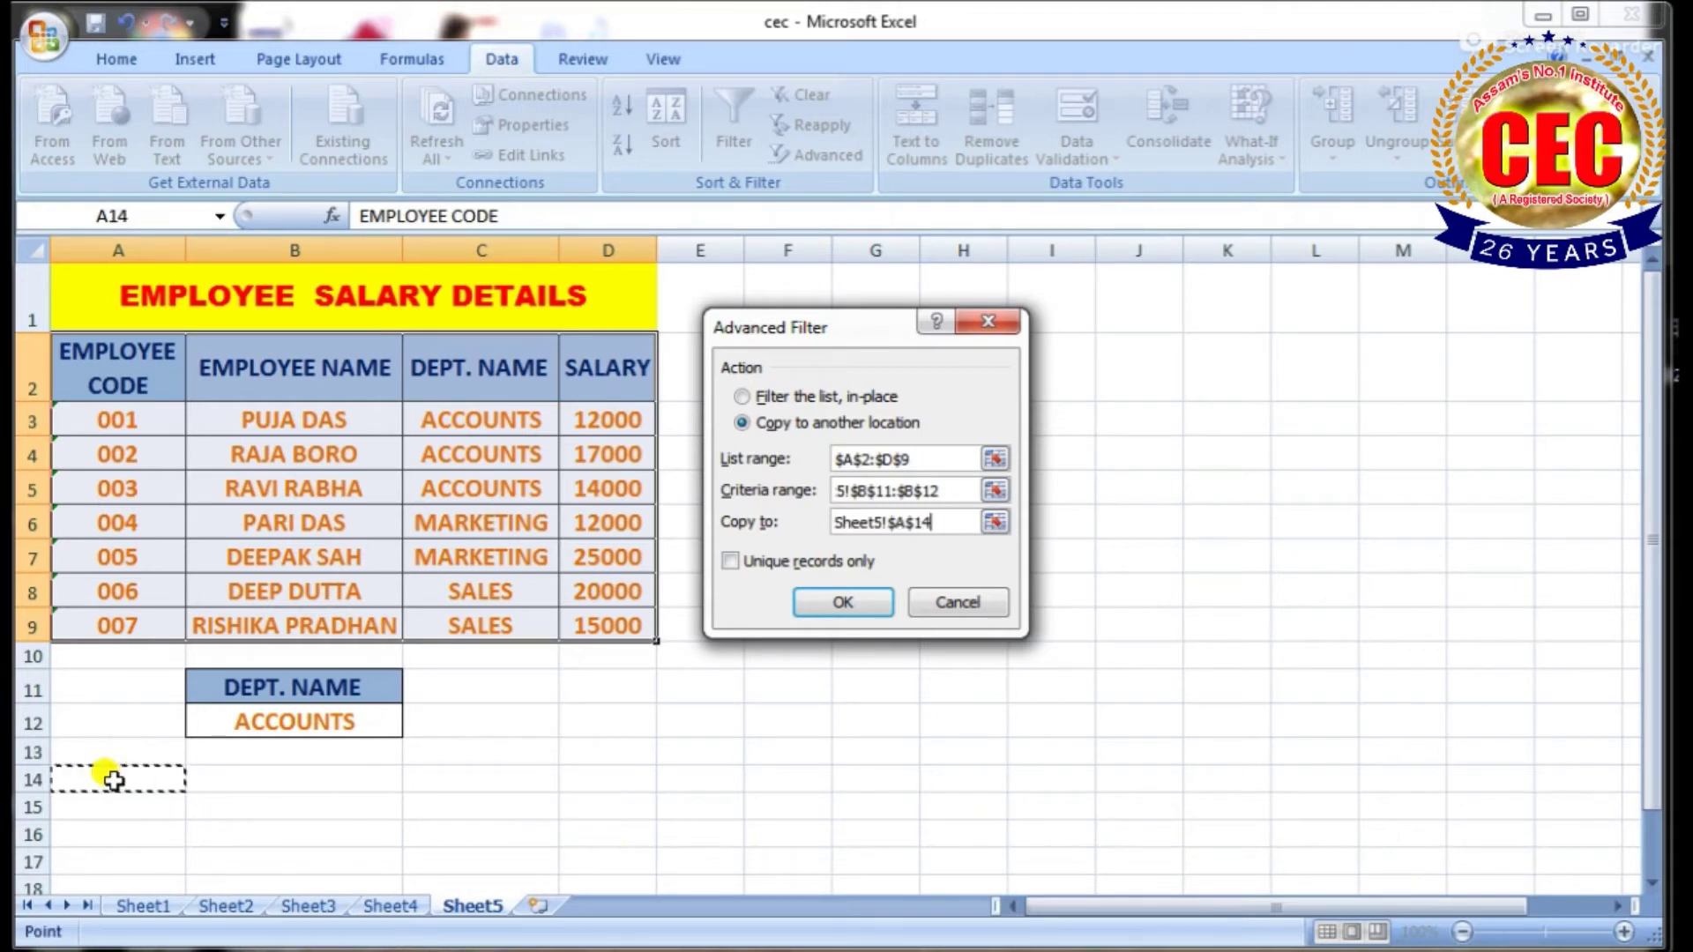
{"action": "left_click", "coordinate": [846, 604]}
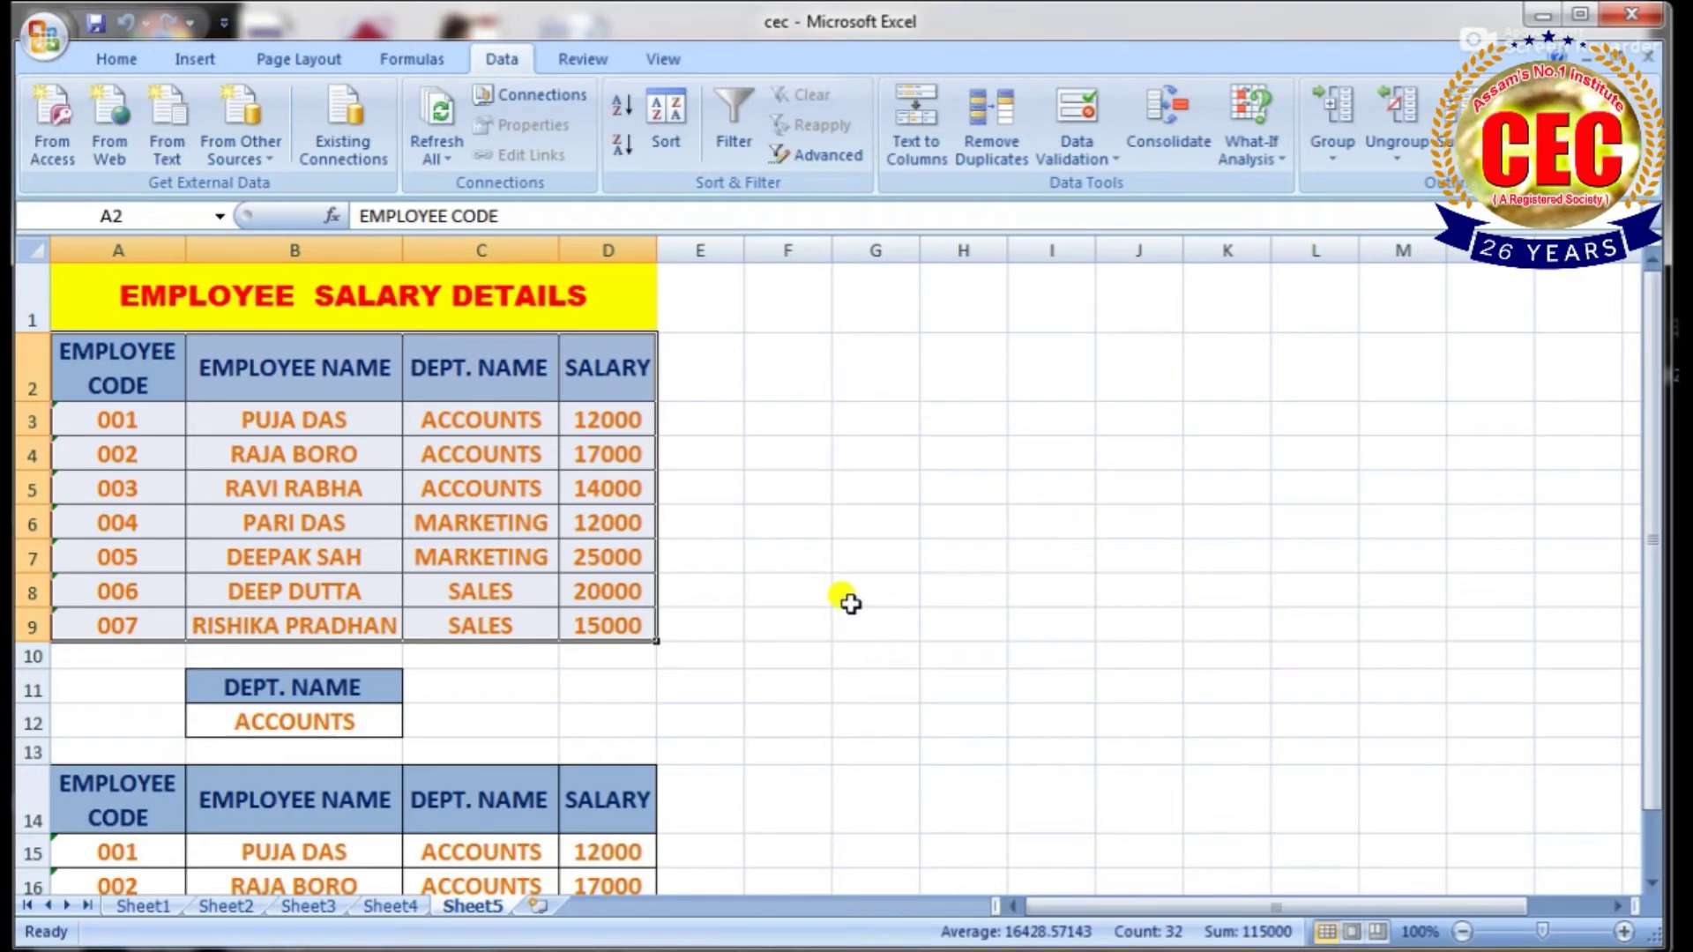
- Compare the extracted ACCOUNTS records below the criteria with the original employee salary table
{"action": "scroll", "coordinate": [849, 603], "scroll_direction": "down", "scroll_amount": 2}
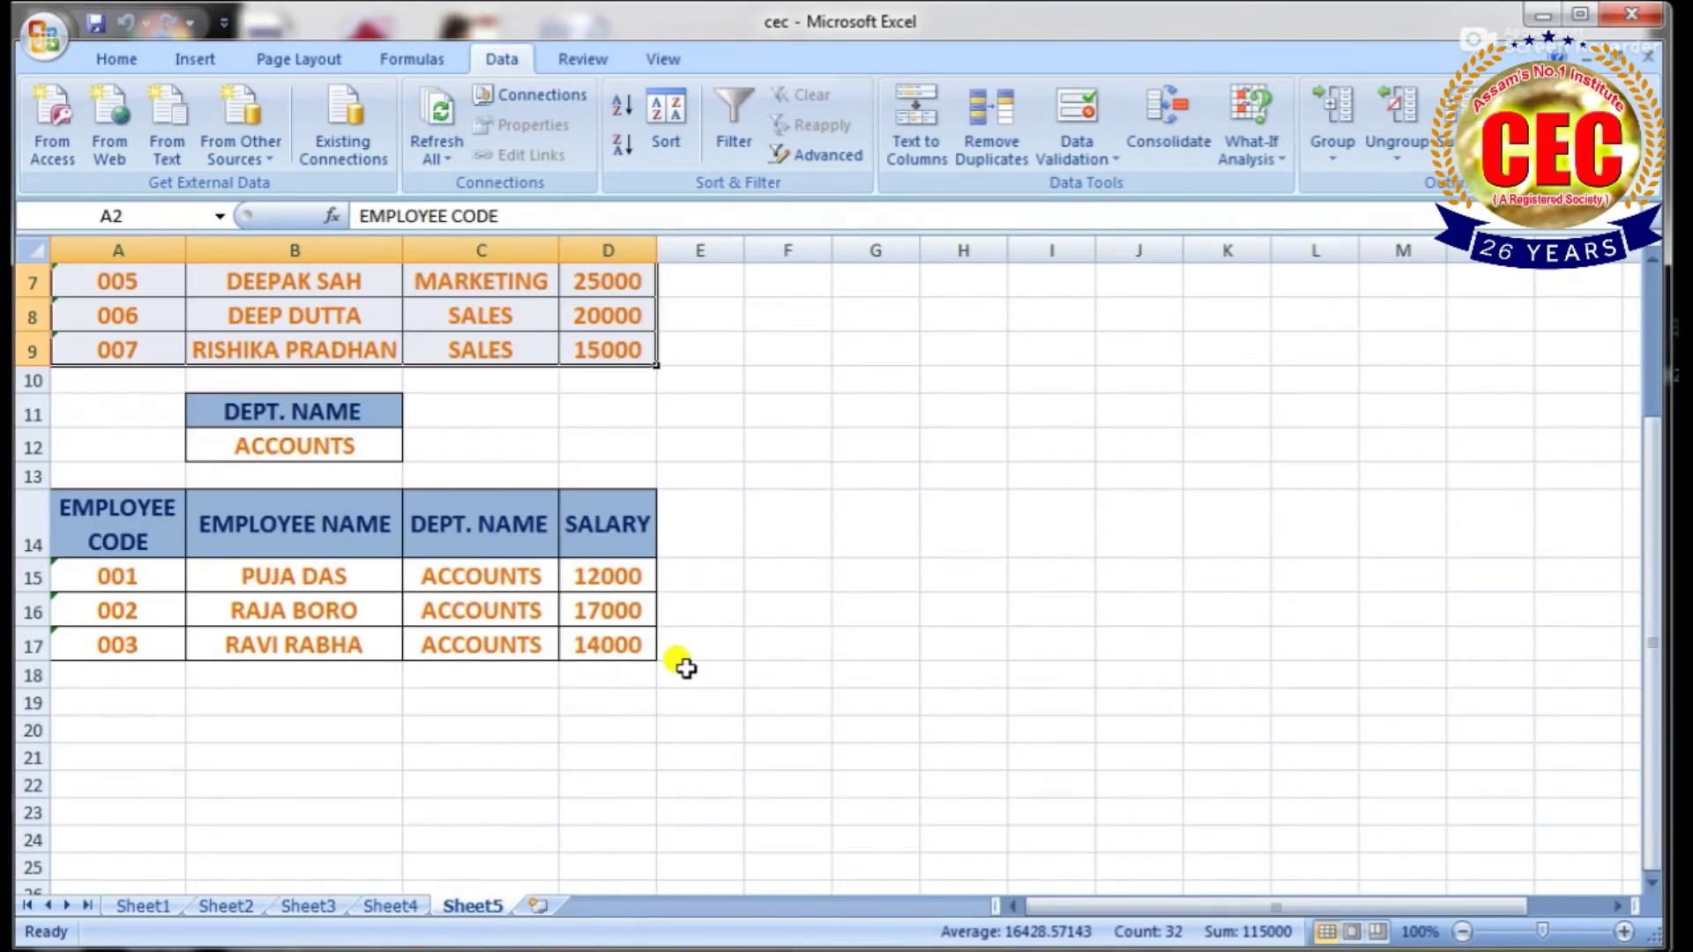
{"action": "scroll", "coordinate": [360, 617], "scroll_direction": "up", "scroll_amount": 2}
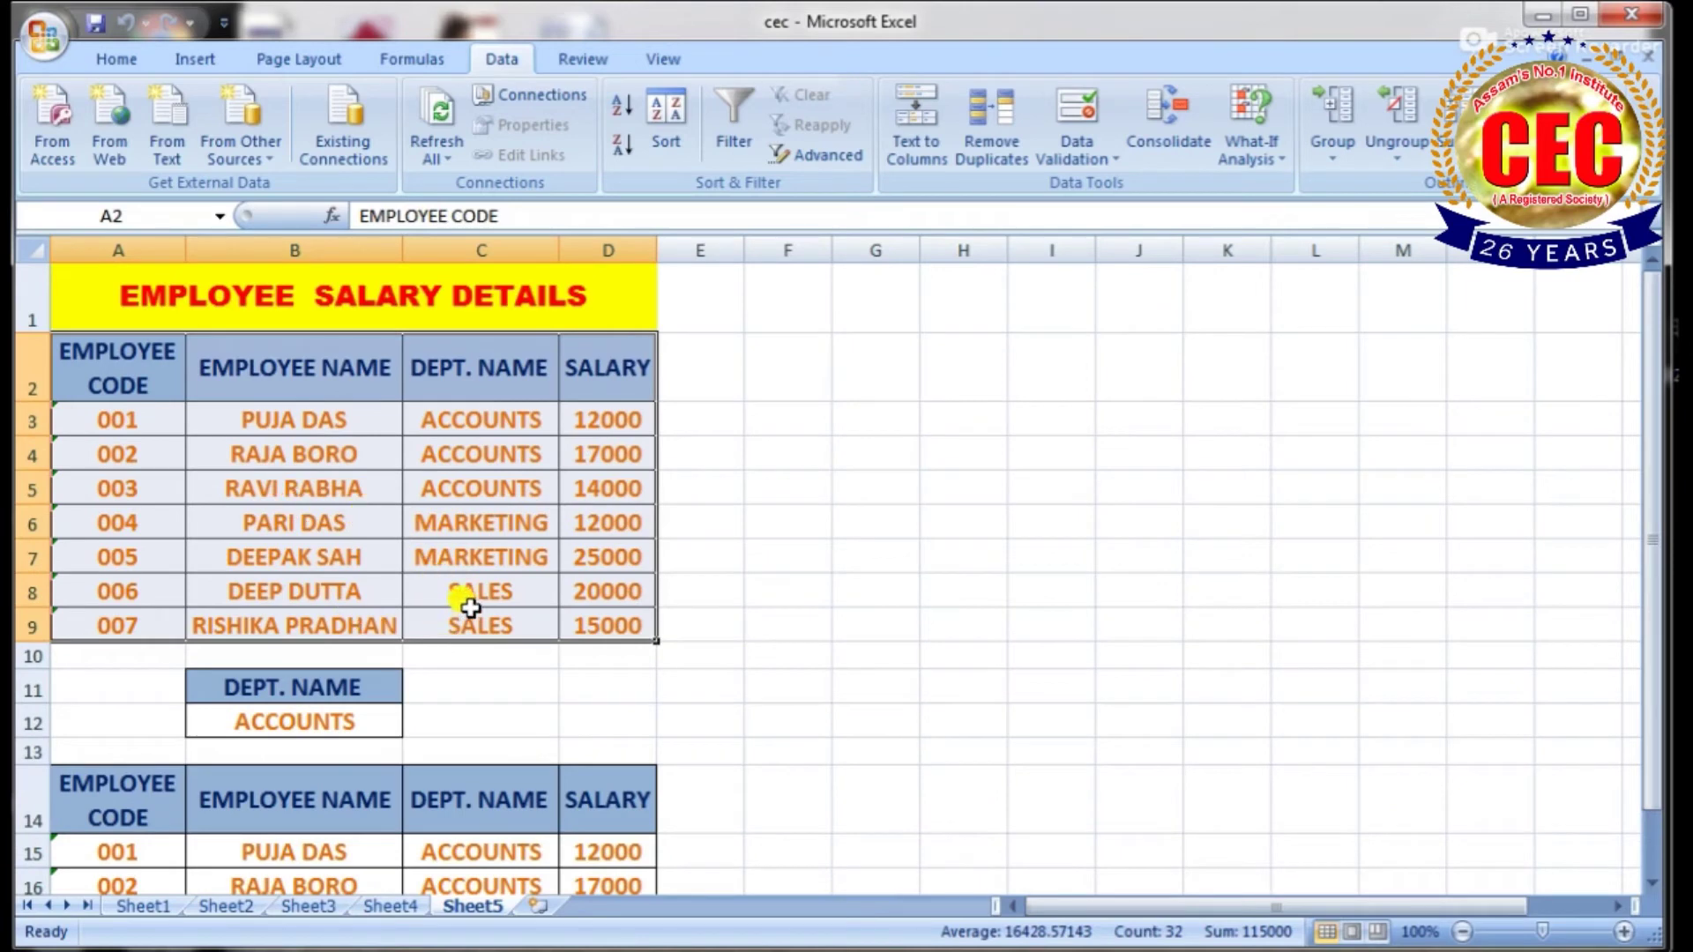
{"action": "scroll", "coordinate": [491, 607], "scroll_direction": "down", "scroll_amount": 2}
{"action": "scroll", "coordinate": [491, 594], "scroll_direction": "up", "scroll_amount": 2}
{"action": "scroll", "coordinate": [342, 495], "scroll_direction": "down", "scroll_amount": 1}
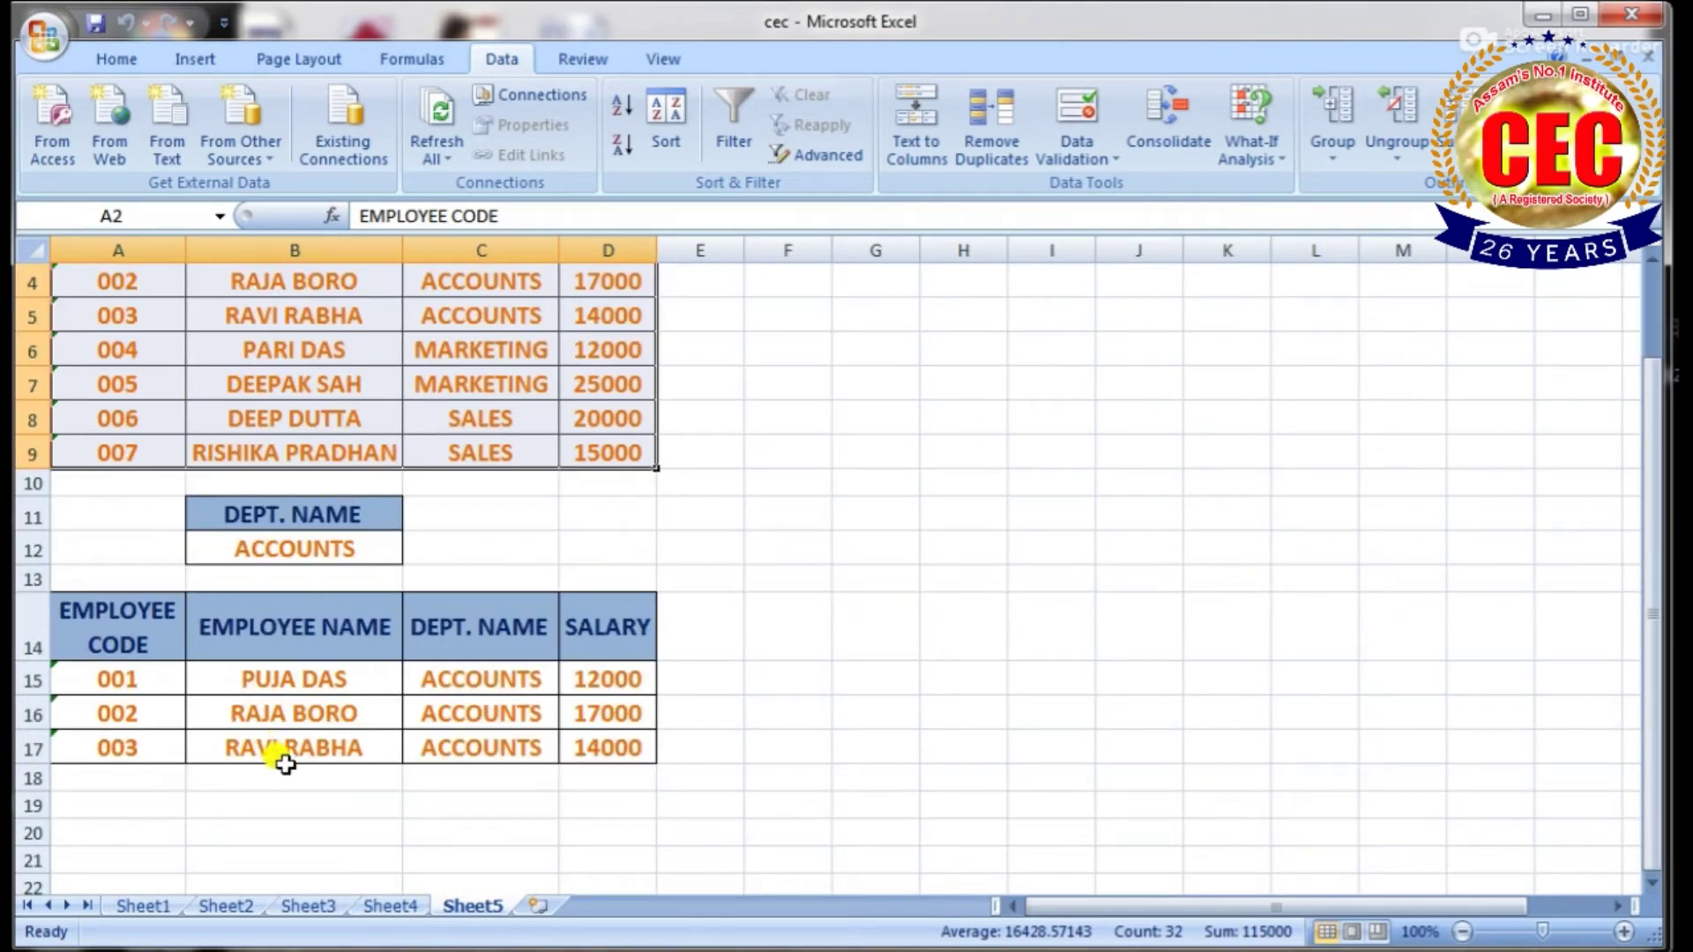
{"action": "scroll", "coordinate": [293, 729], "scroll_direction": "up", "scroll_amount": 1}
{"action": "scroll", "coordinate": [541, 589], "scroll_direction": "down", "scroll_amount": 1}
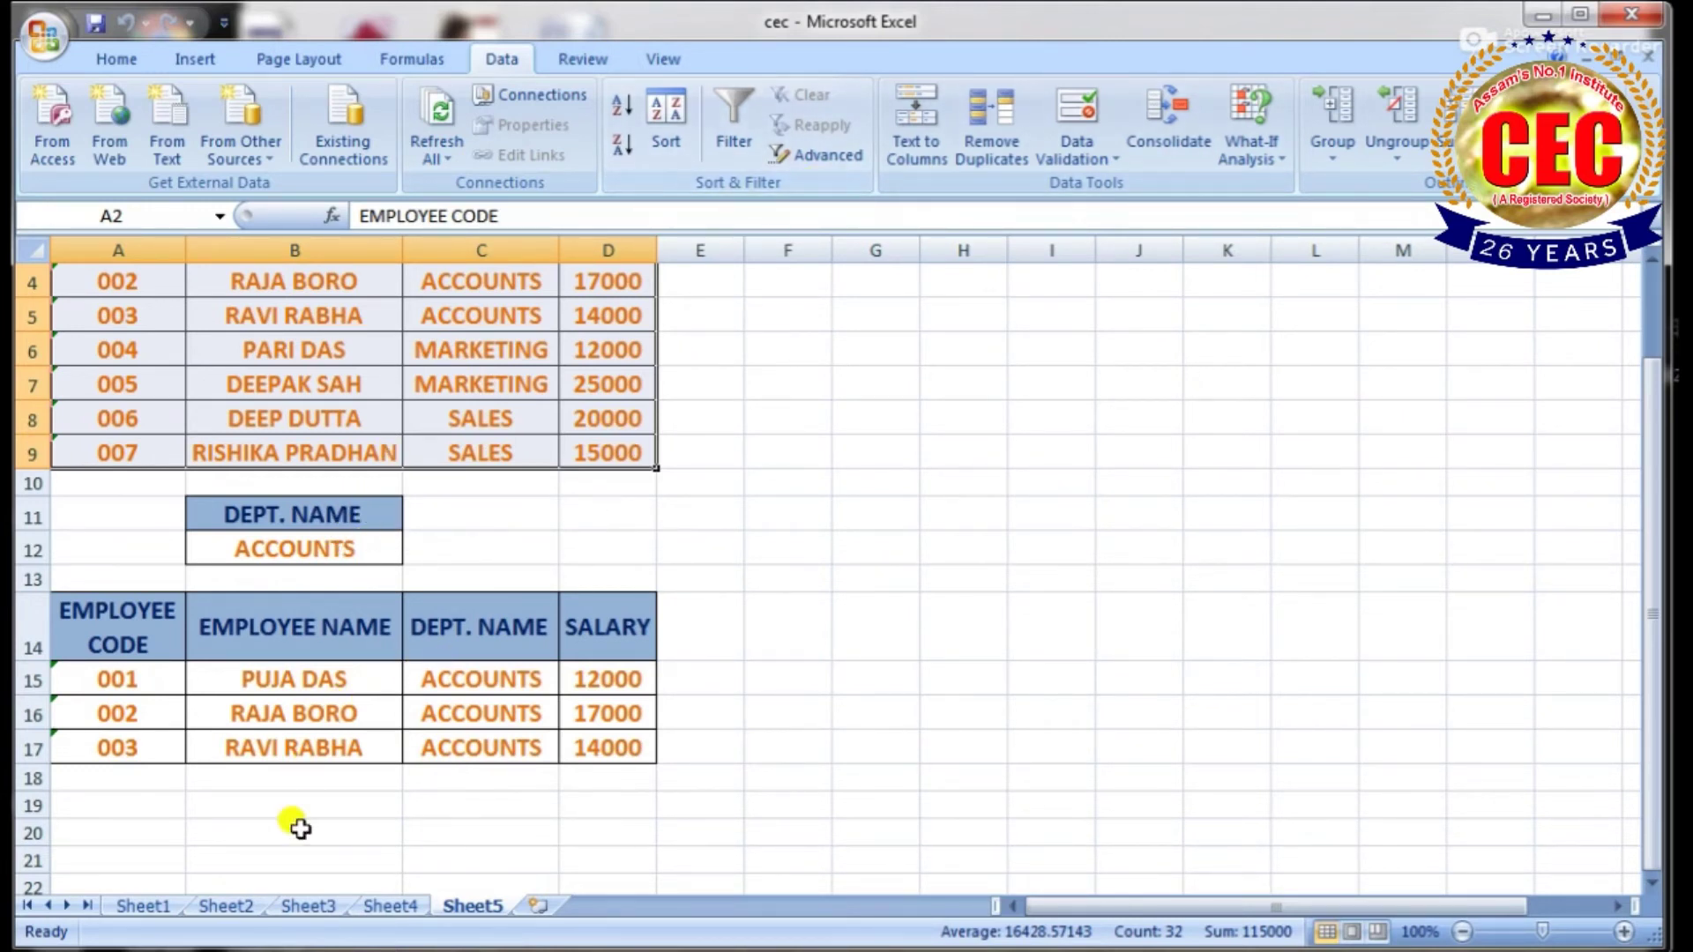
{"action": "left_click", "coordinate": [263, 805]}
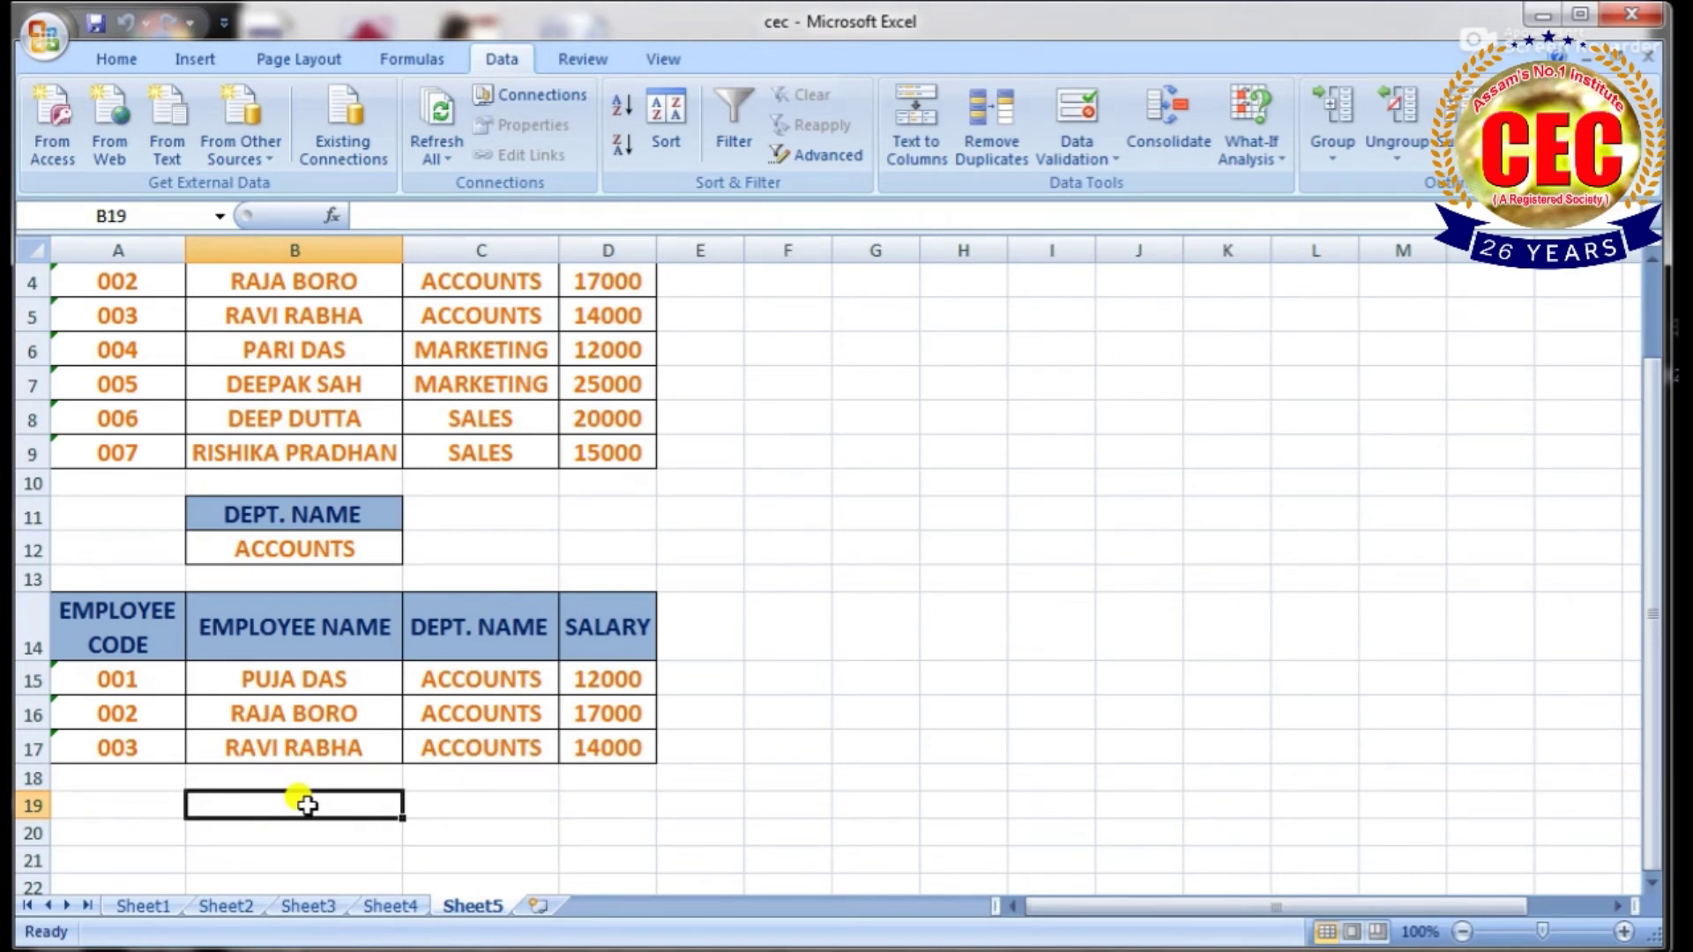
- Copy the DEPT. NAME and SALARY headings from C2:D2 into B19:C19 for a second criteria range
{"action": "scroll", "coordinate": [427, 680], "scroll_direction": "up", "scroll_amount": 1}
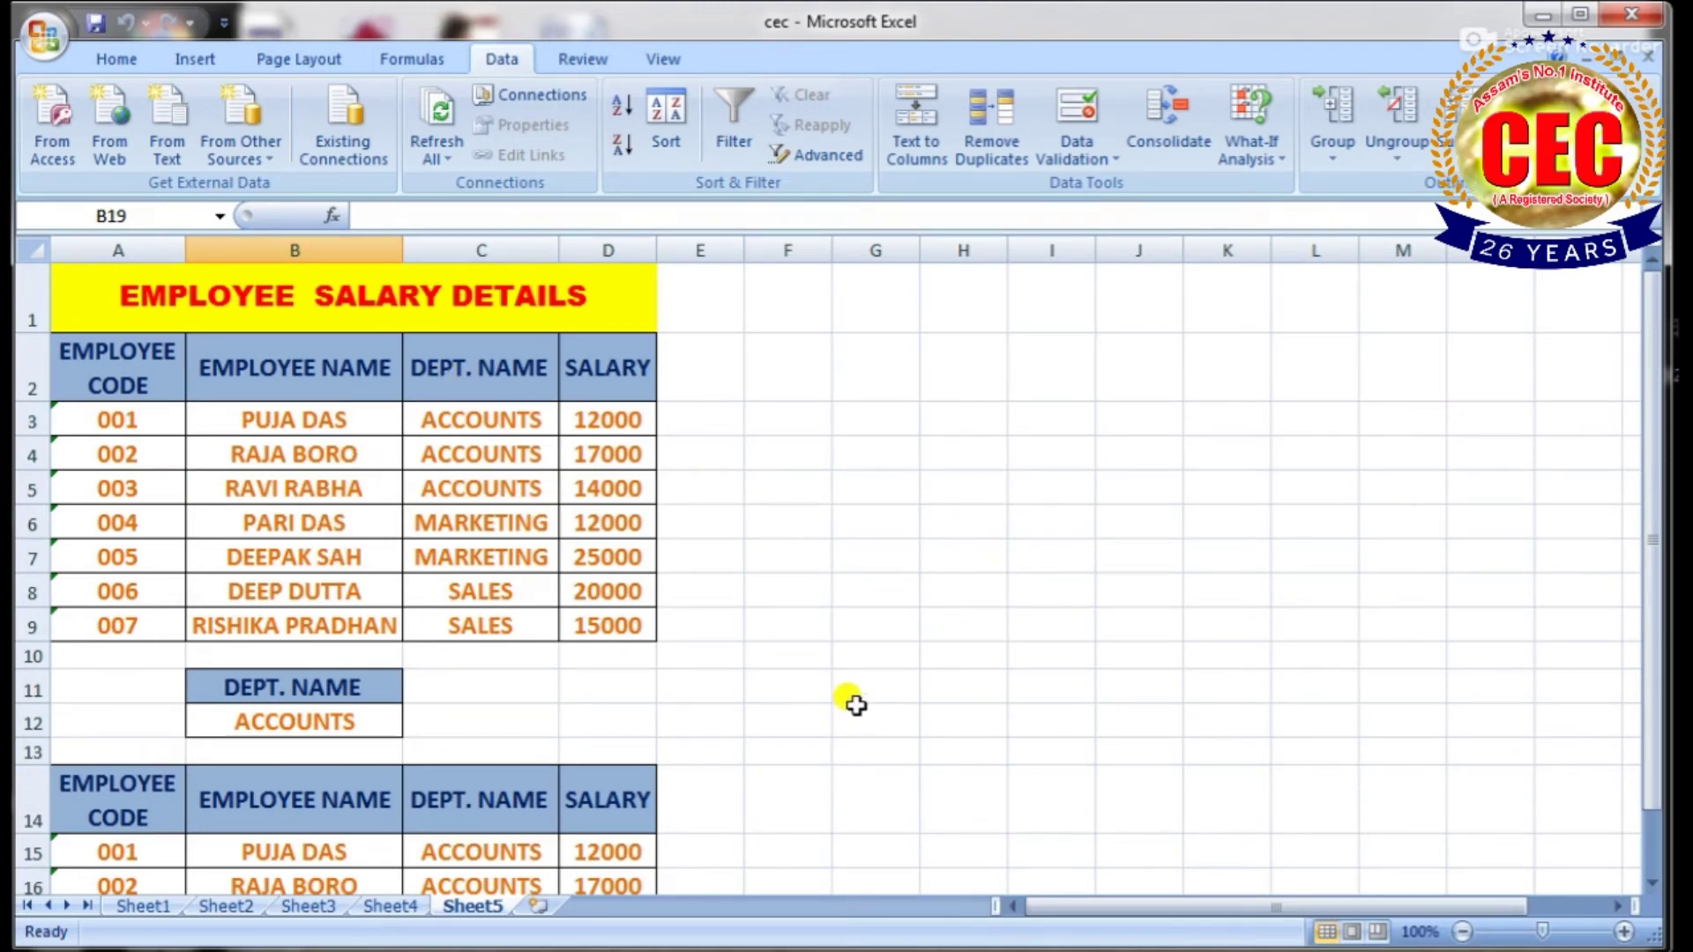
{"action": "scroll", "coordinate": [527, 652], "scroll_direction": "down", "scroll_amount": 3}
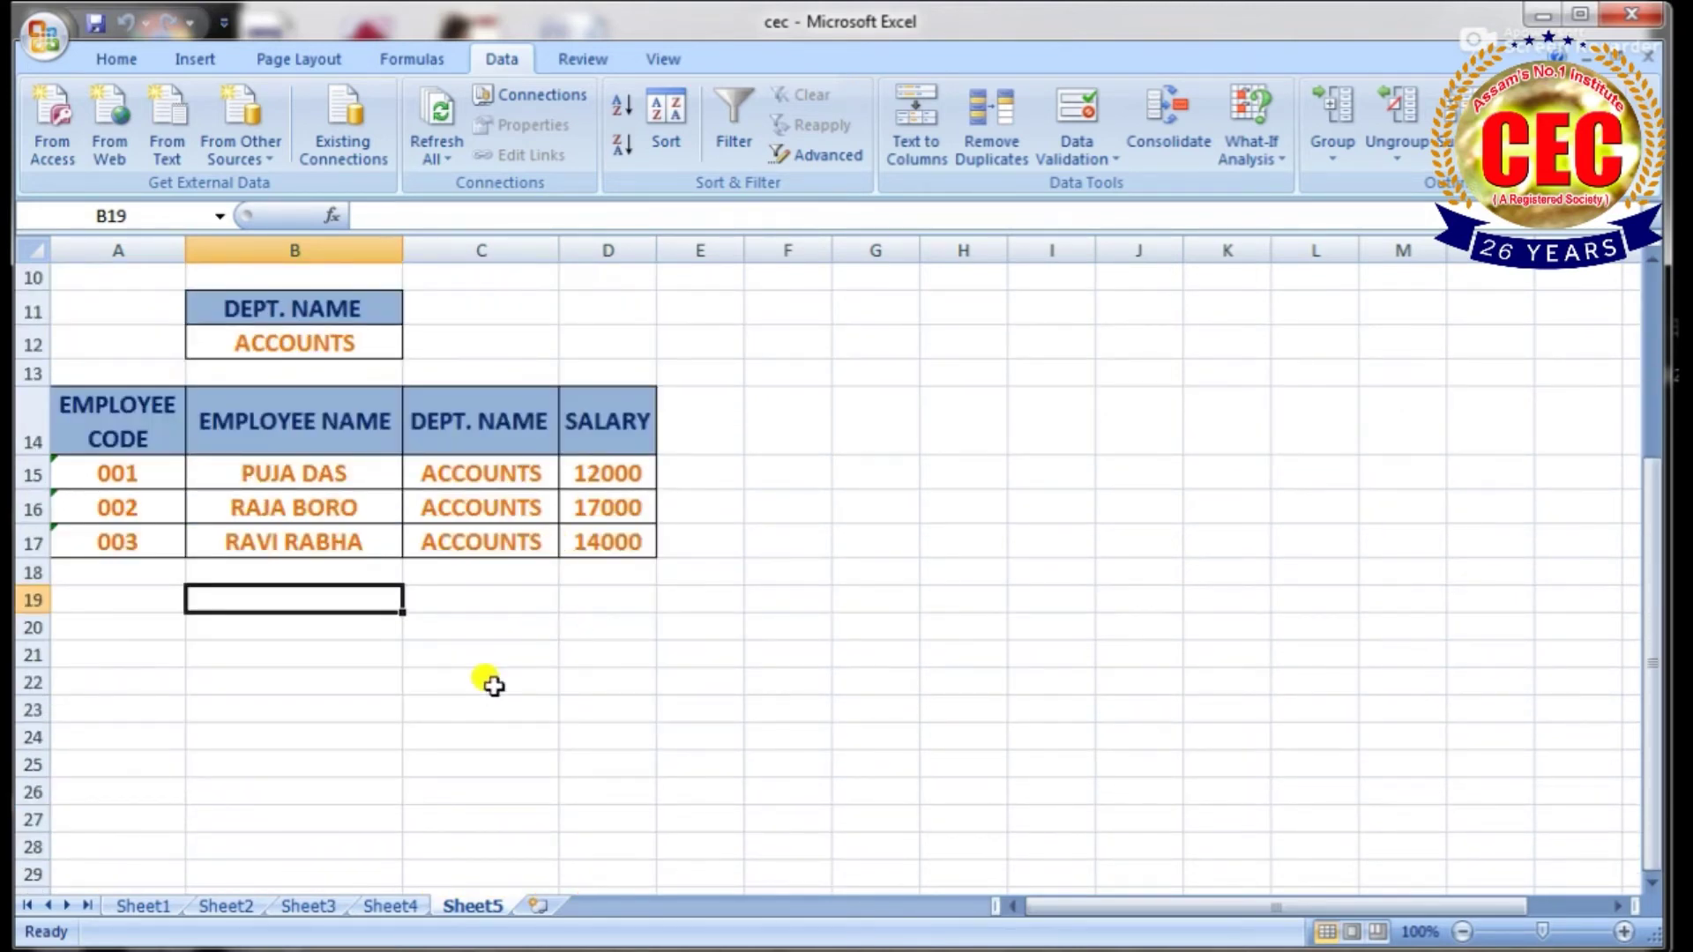
{"action": "scroll", "coordinate": [387, 640], "scroll_direction": "up", "scroll_amount": 3}
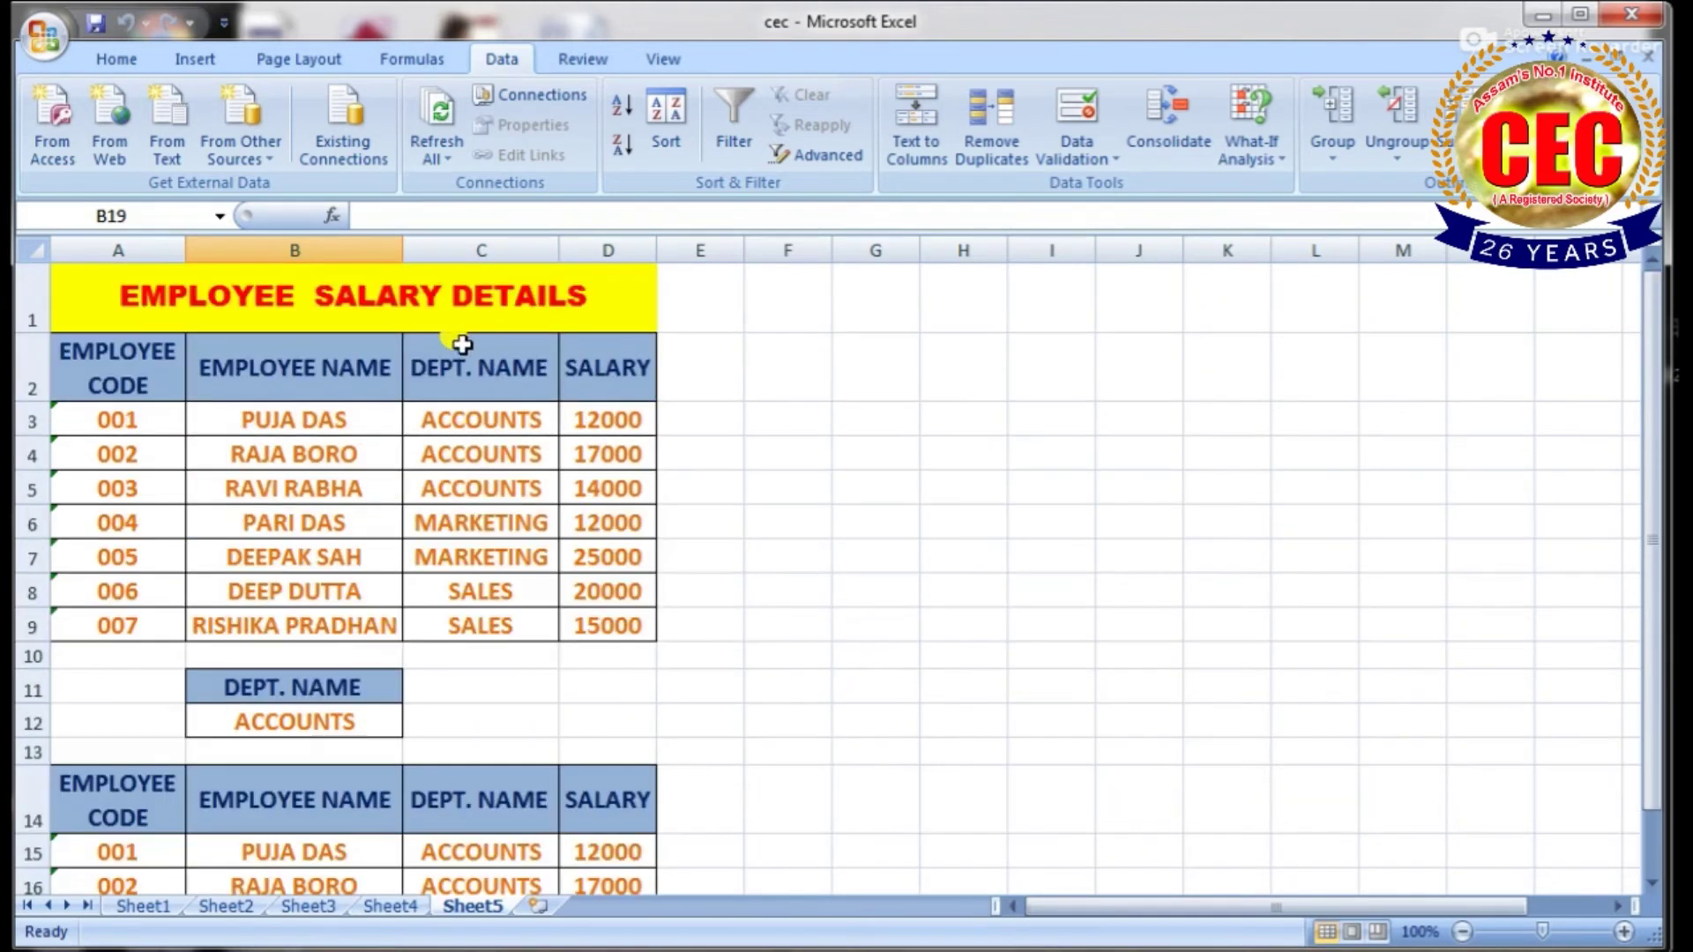
{"action": "left_click_drag", "start_coordinate": [438, 361], "coordinate": [590, 365]}
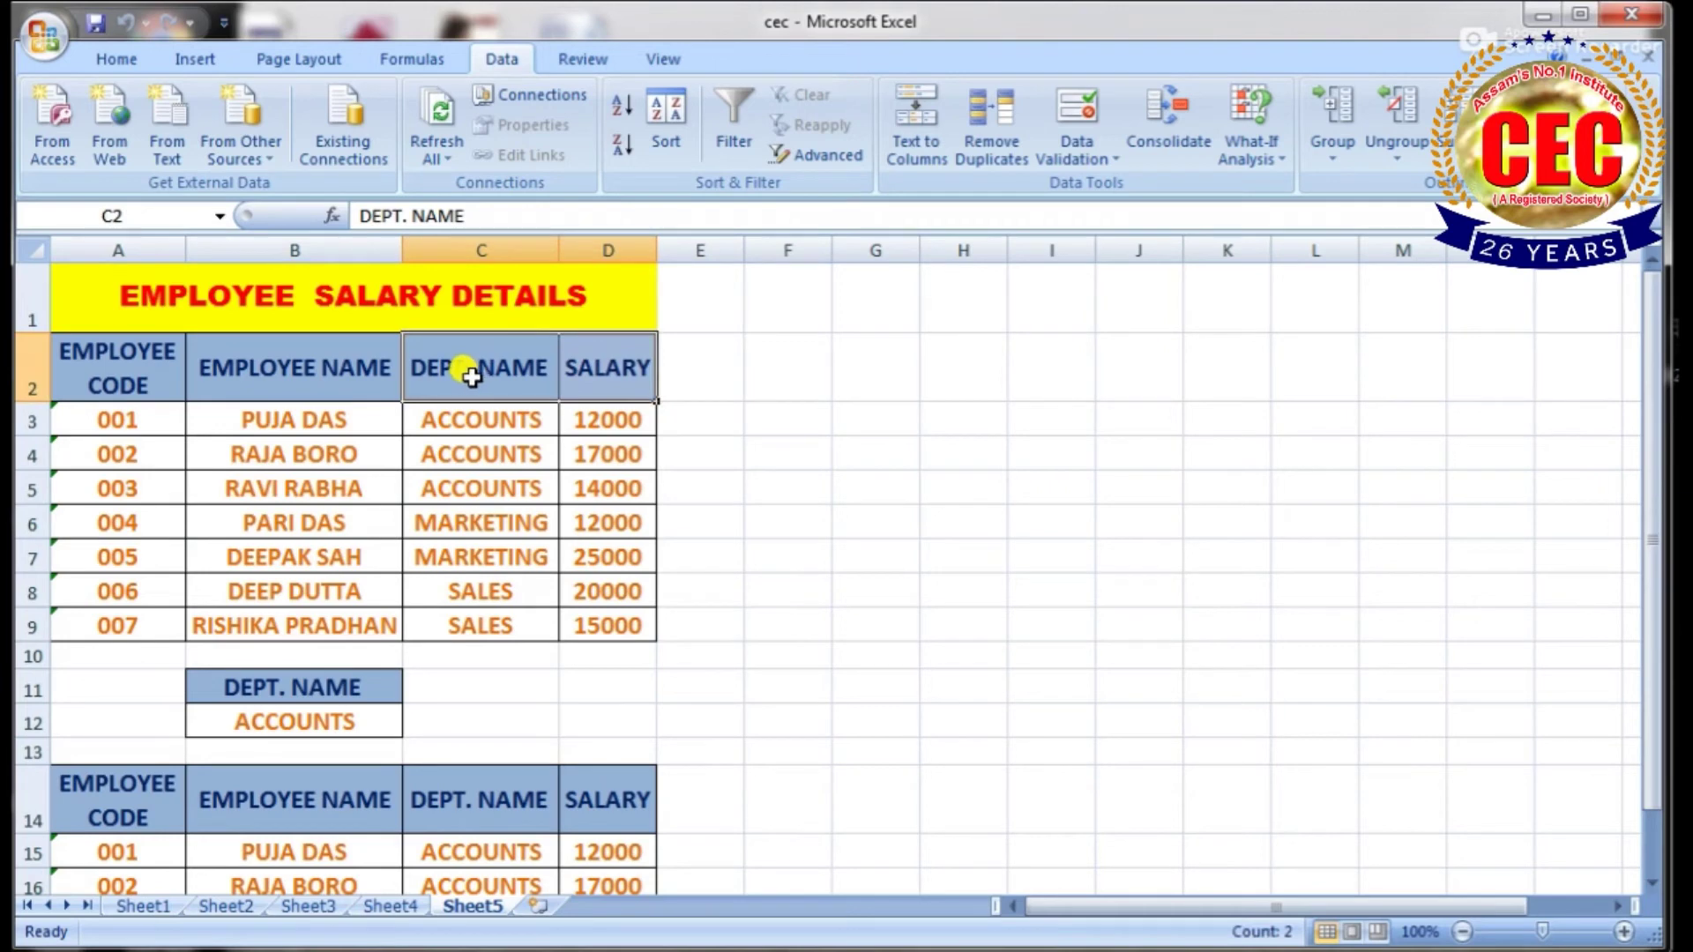
{"action": "right_click", "coordinate": [473, 374]}
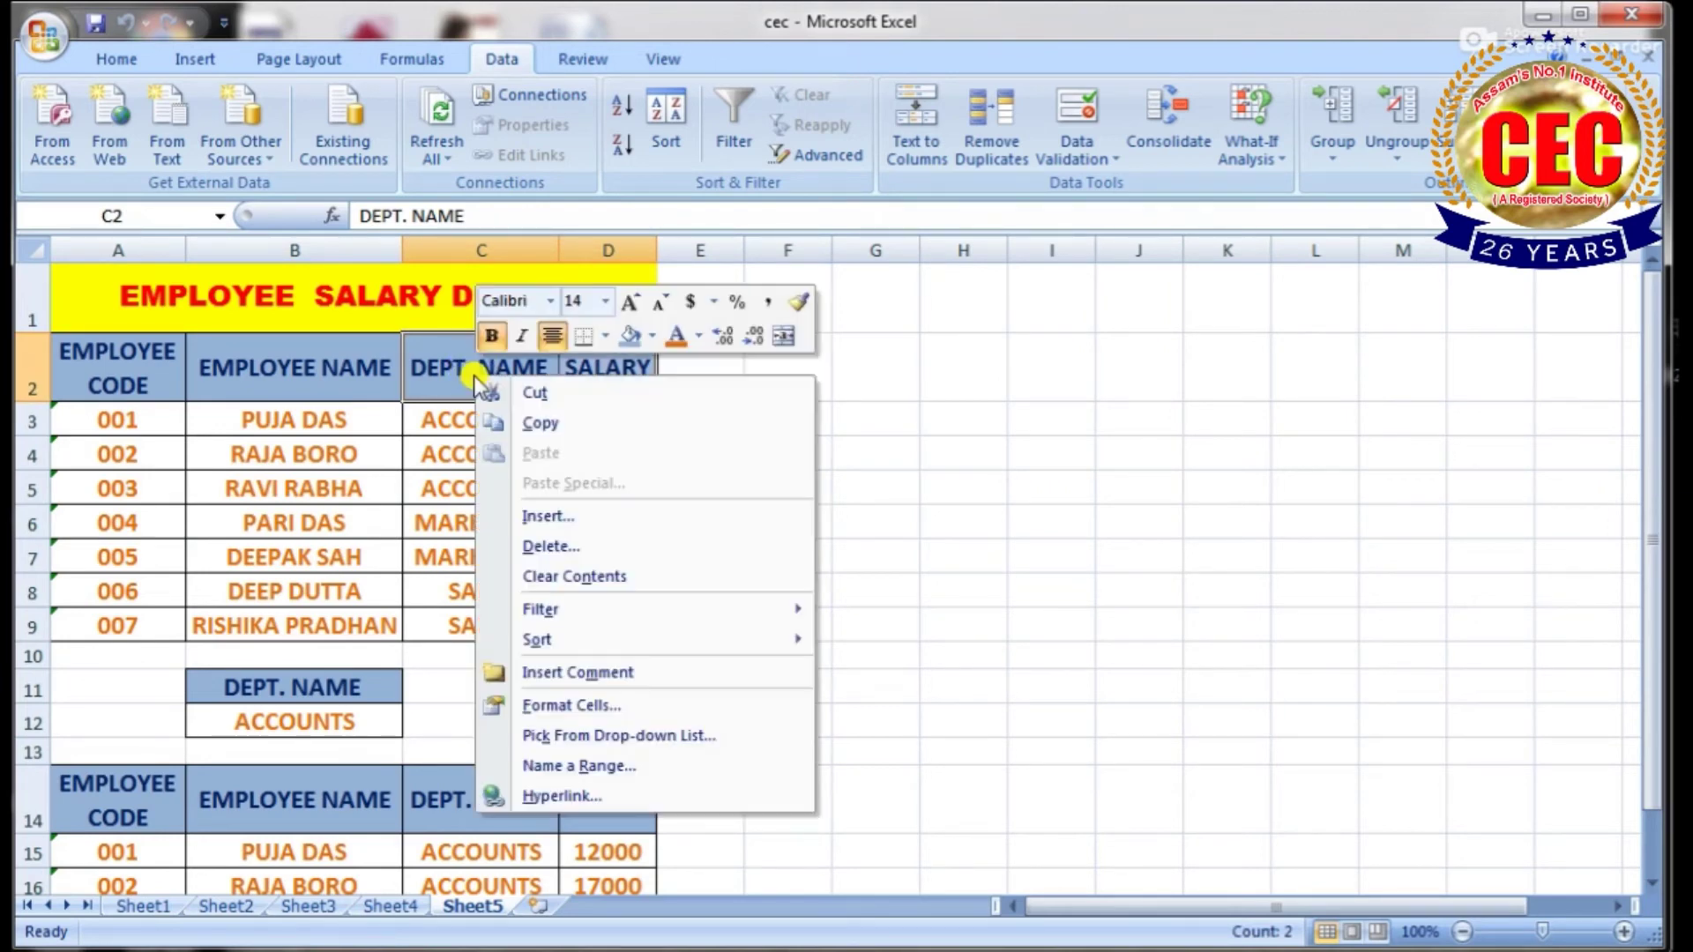
{"action": "left_click", "coordinate": [549, 427]}
{"action": "scroll", "coordinate": [318, 579], "scroll_direction": "down", "scroll_amount": 3}
{"action": "right_click", "coordinate": [318, 573]}
{"action": "left_click", "coordinate": [231, 614]}
{"action": "left_click", "coordinate": [233, 602]}
{"action": "key", "text": "Return"}
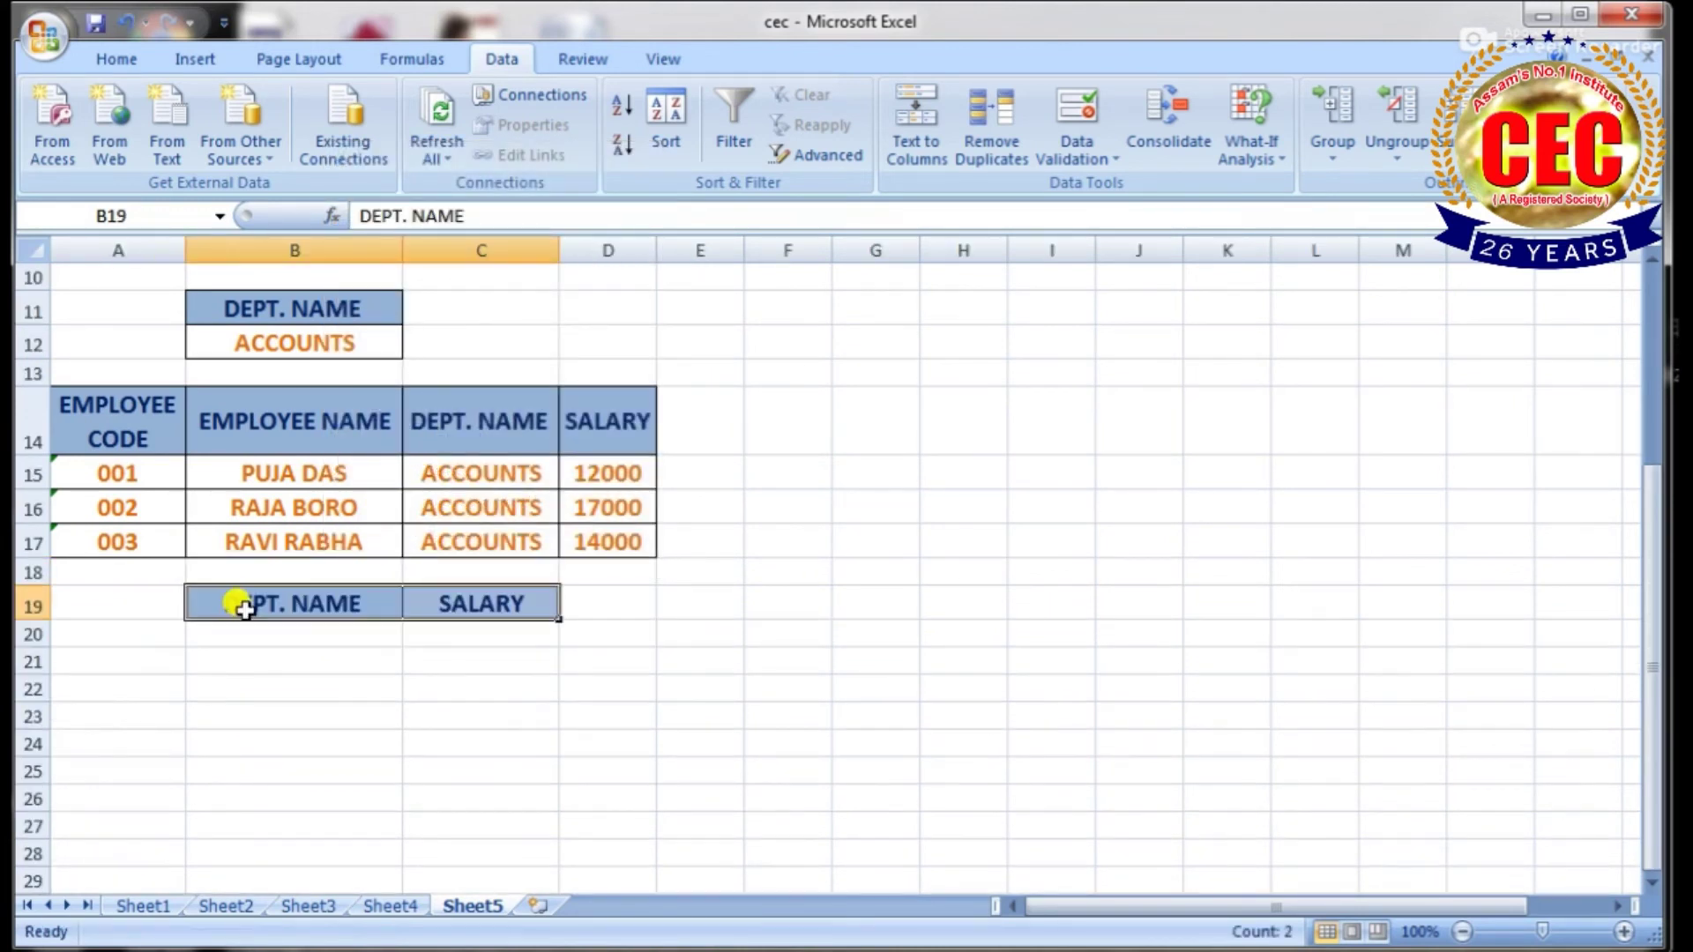
- Enter the criteria ACCOUNTS in cell B20 and <20000 in cell C20 below the copied headings
{"action": "left_click", "coordinate": [263, 633]}
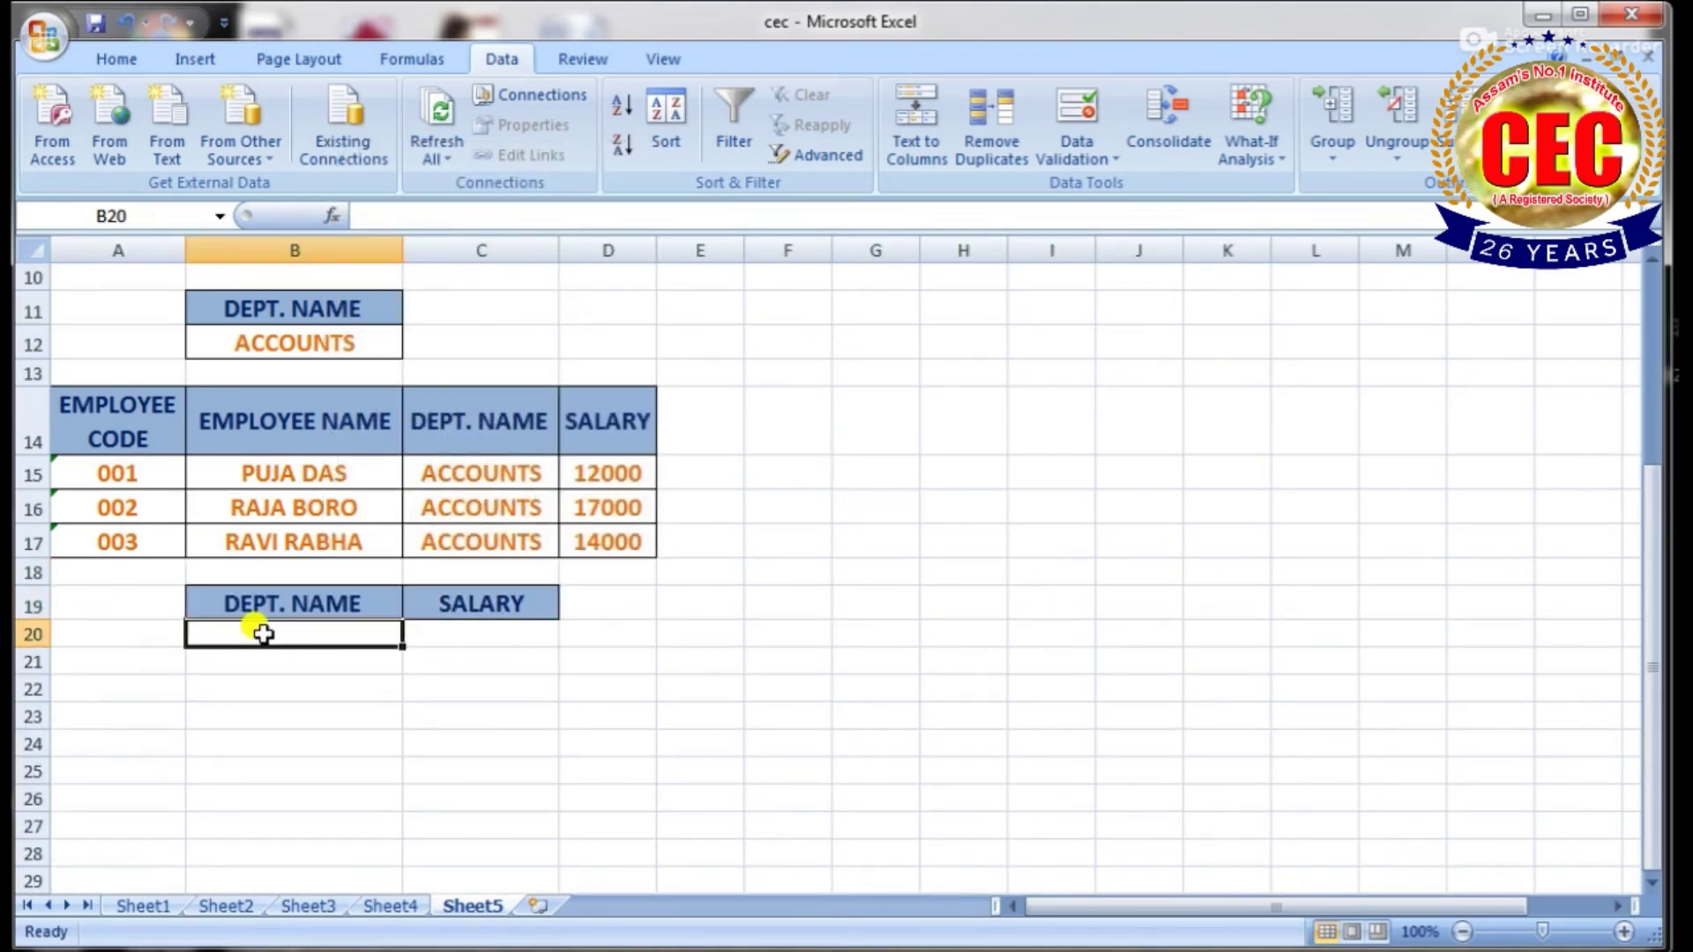
{"action": "type", "text": "ACCOUNTS"}
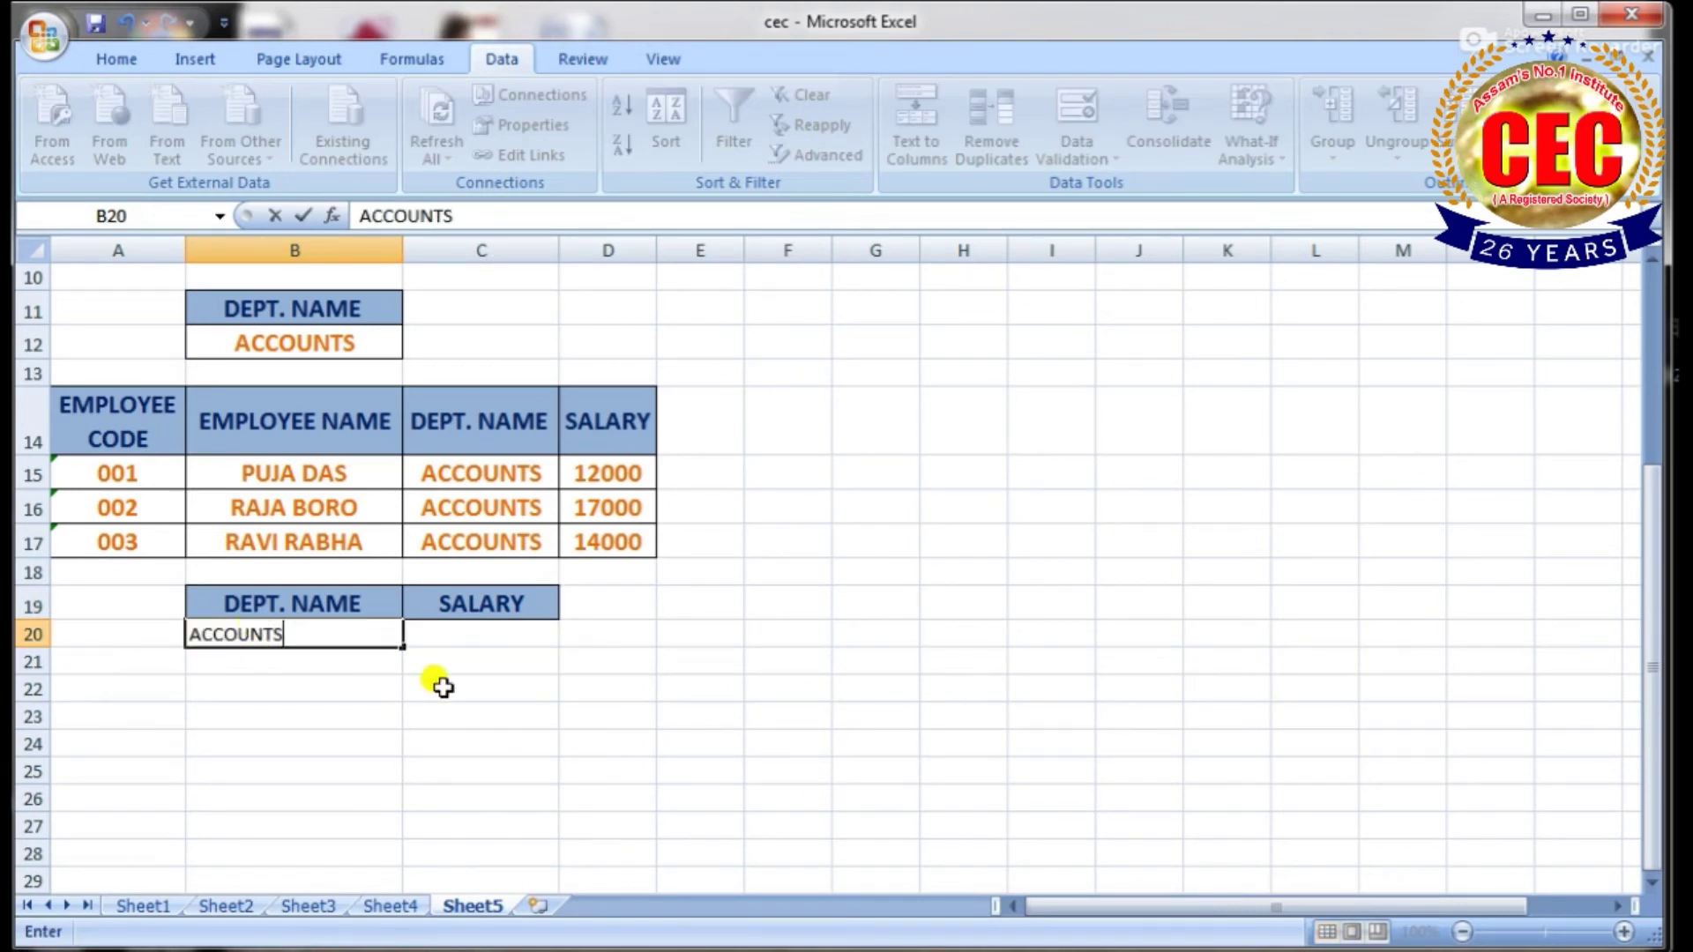
{"action": "left_click", "coordinate": [513, 635]}
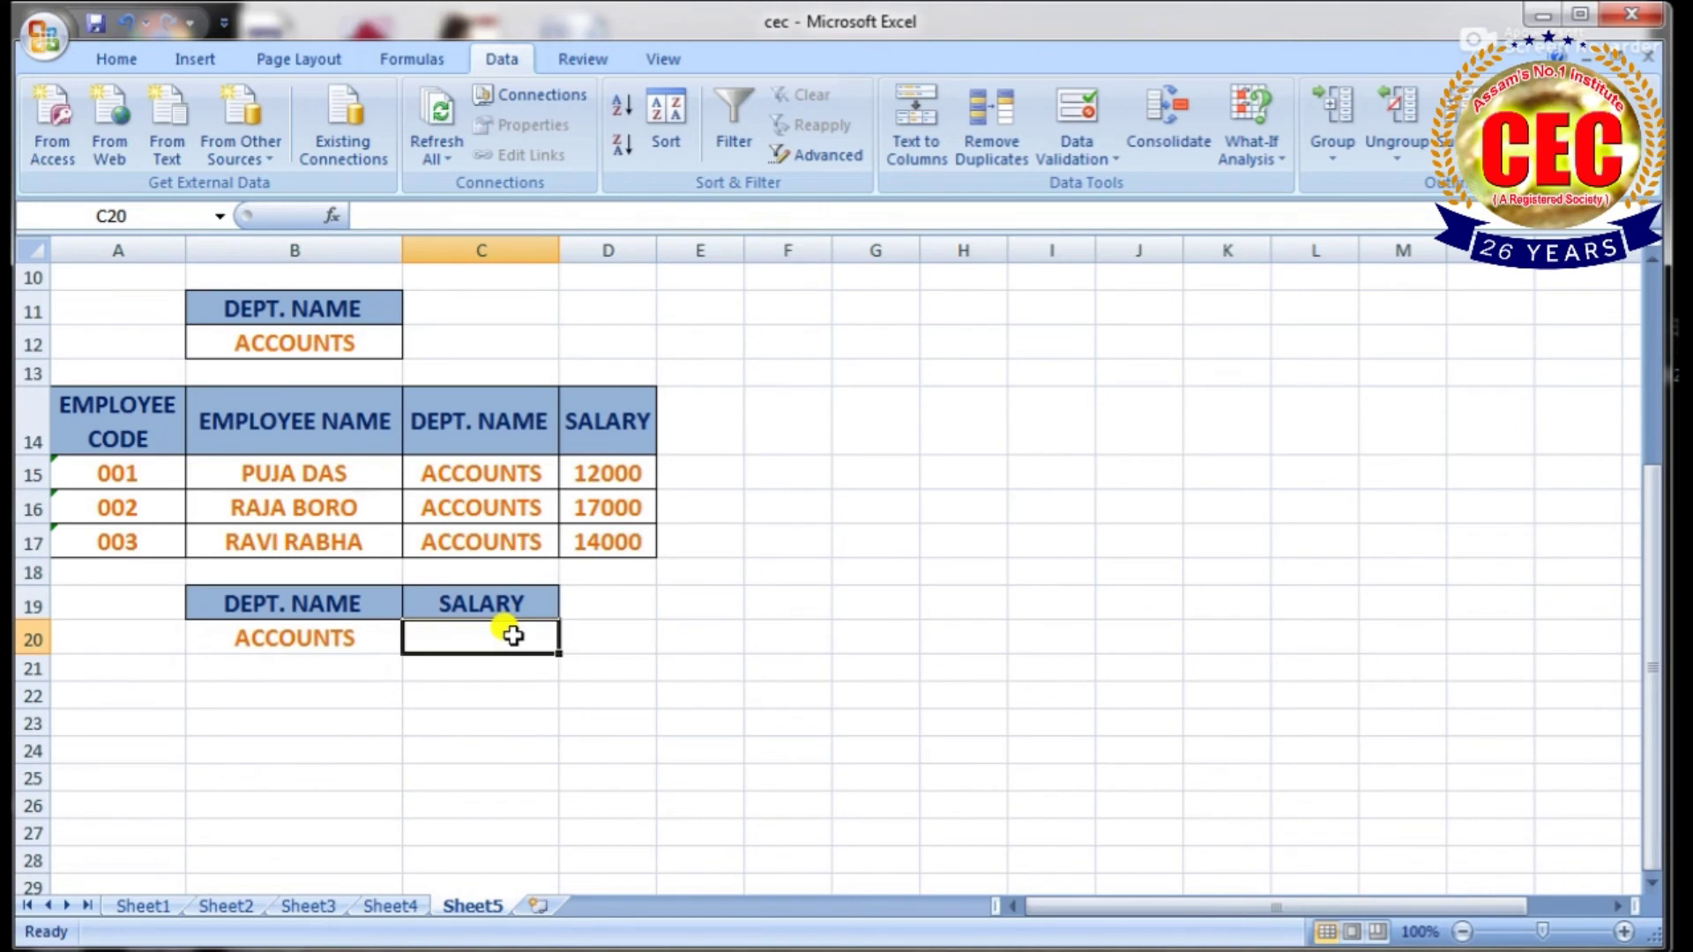
{"action": "type", "text": "<"}
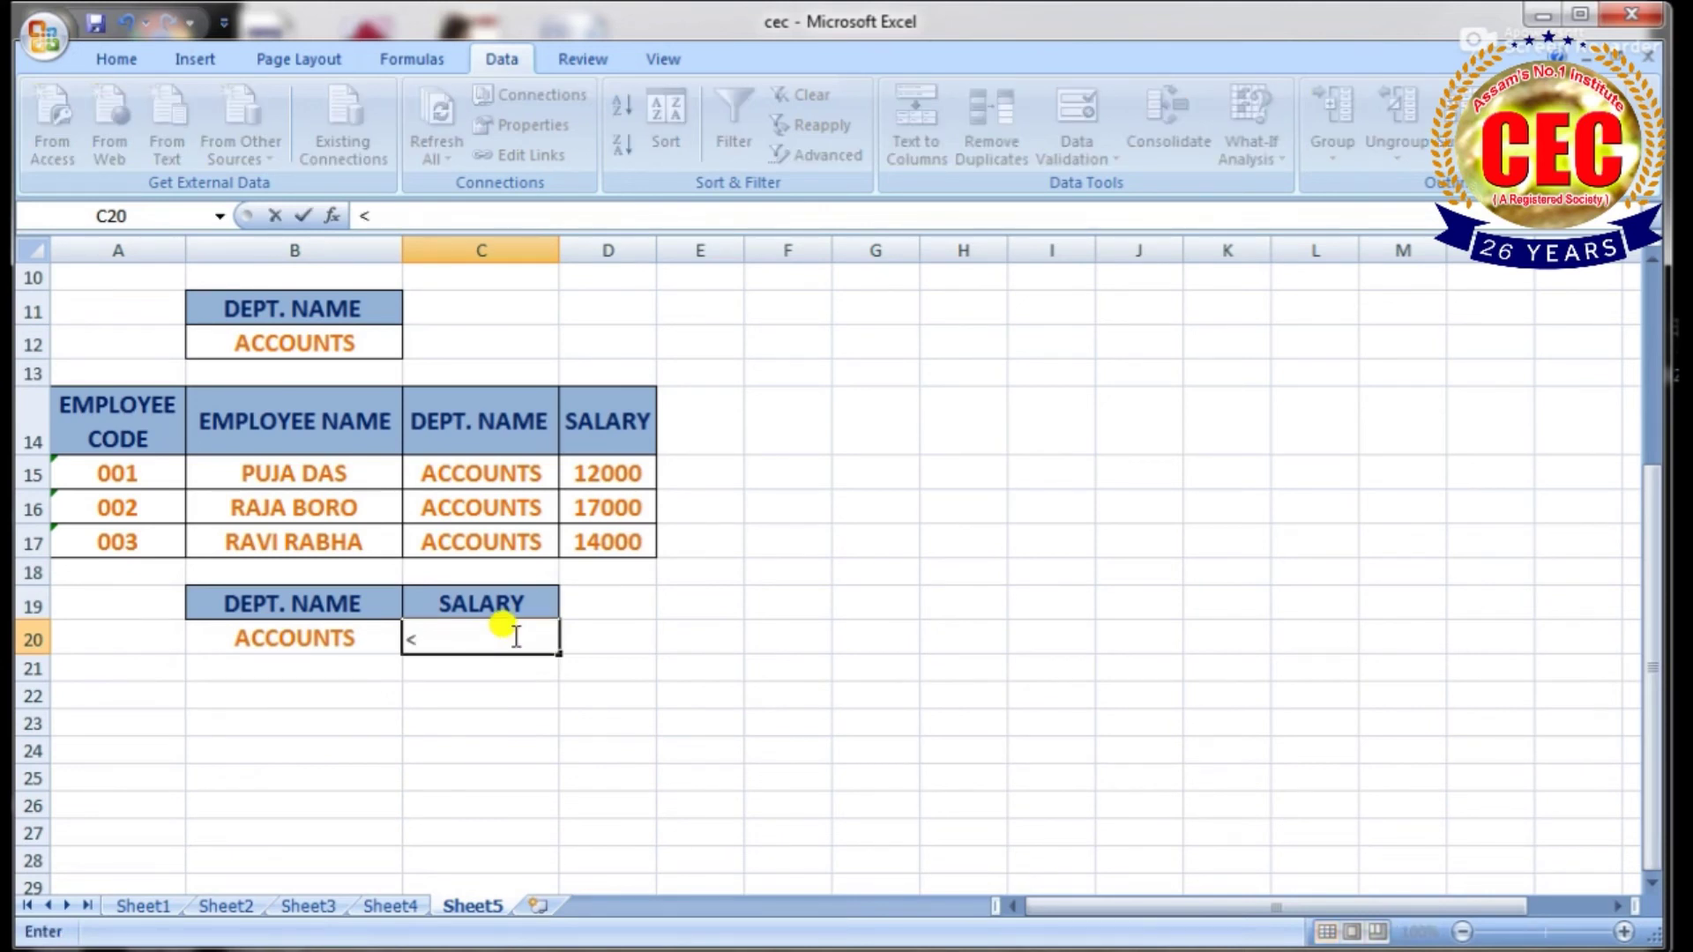
{"action": "type", "text": "20000"}
{"action": "left_click", "coordinate": [764, 689]}
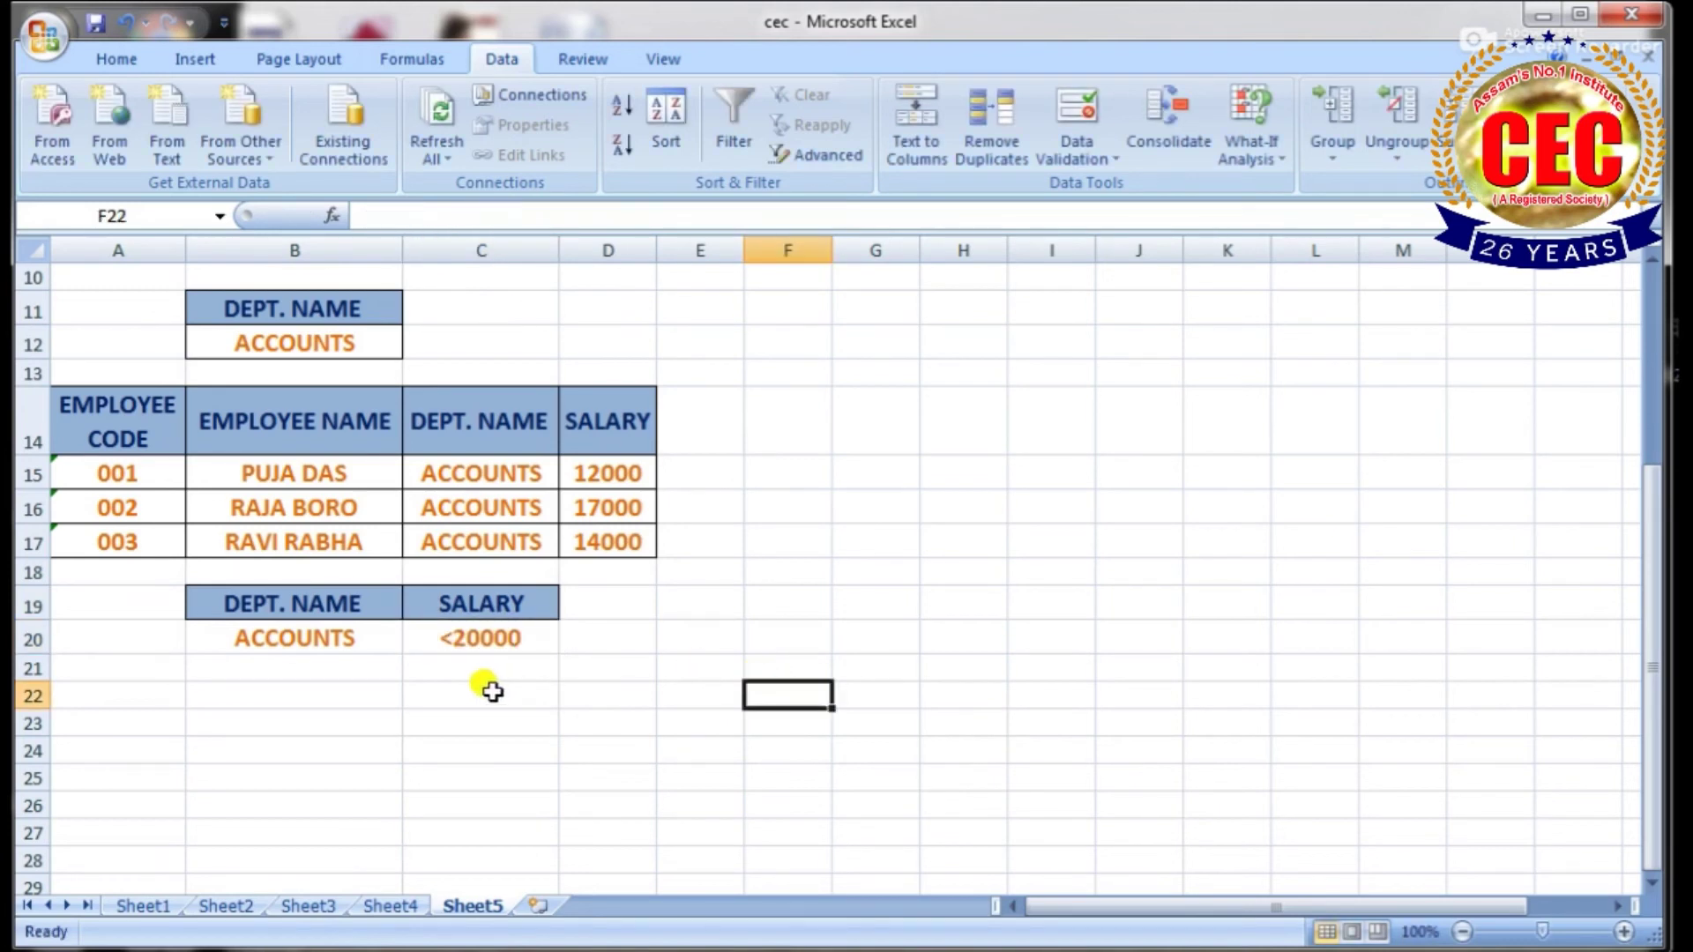
- Start an Advanced Filter on the list range A2:D9 with B19:C20 as the criteria range
{"action": "scroll", "coordinate": [640, 653], "scroll_direction": "up", "scroll_amount": 3}
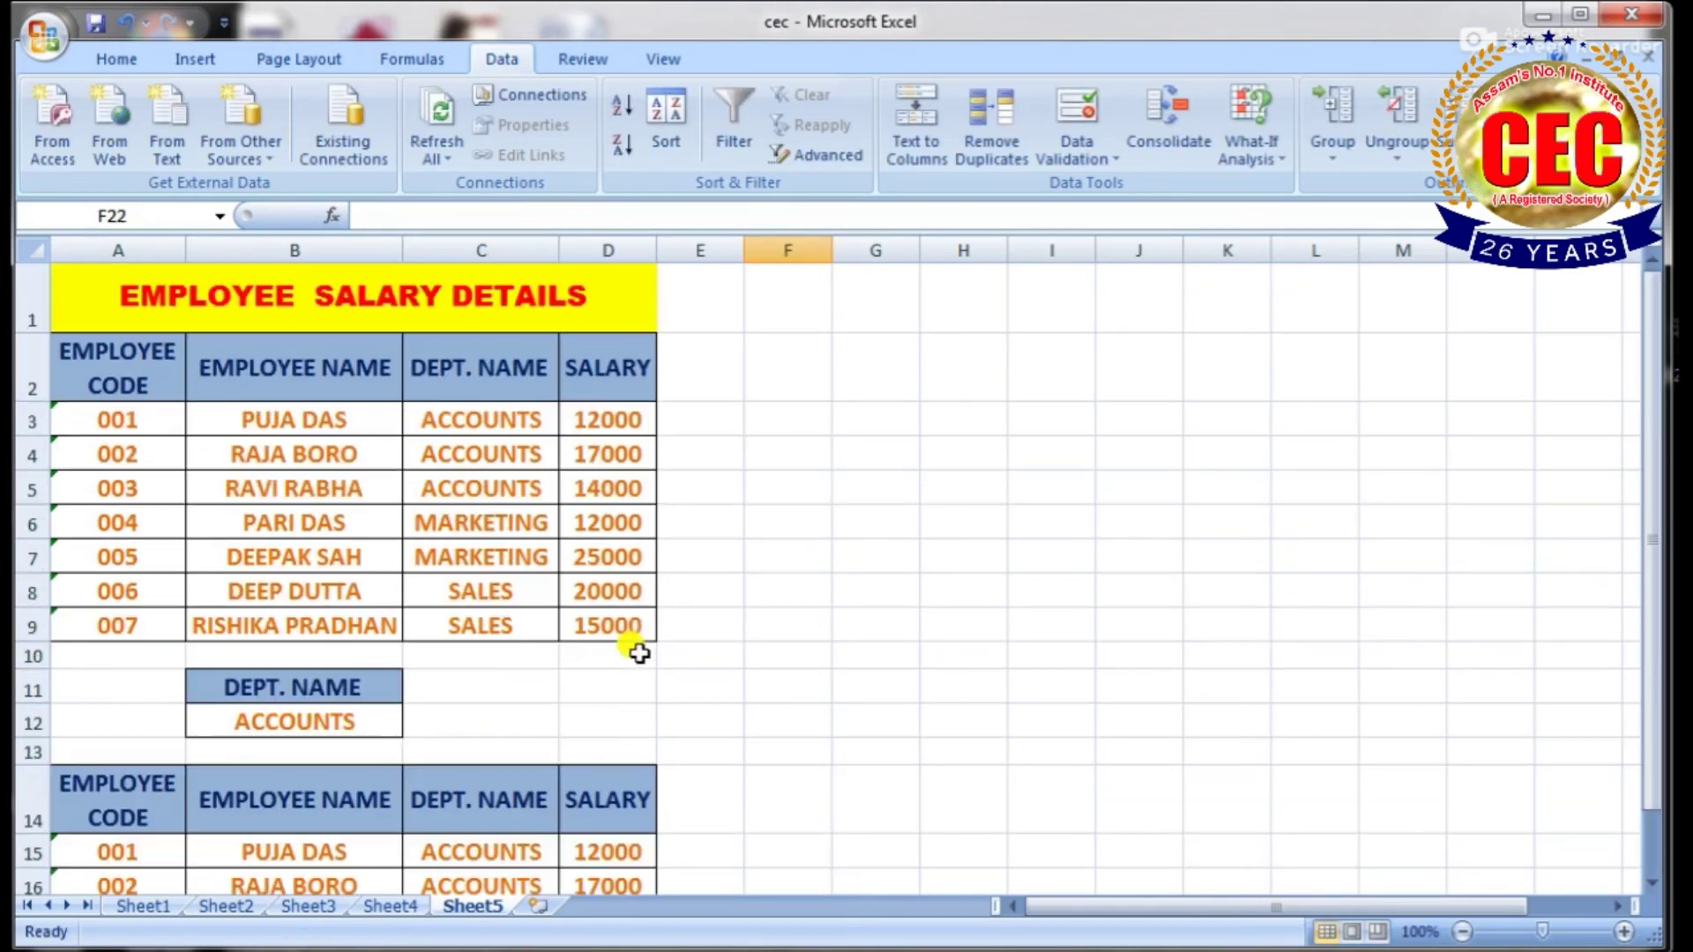
{"action": "left_click_drag", "start_coordinate": [108, 371], "coordinate": [586, 621]}
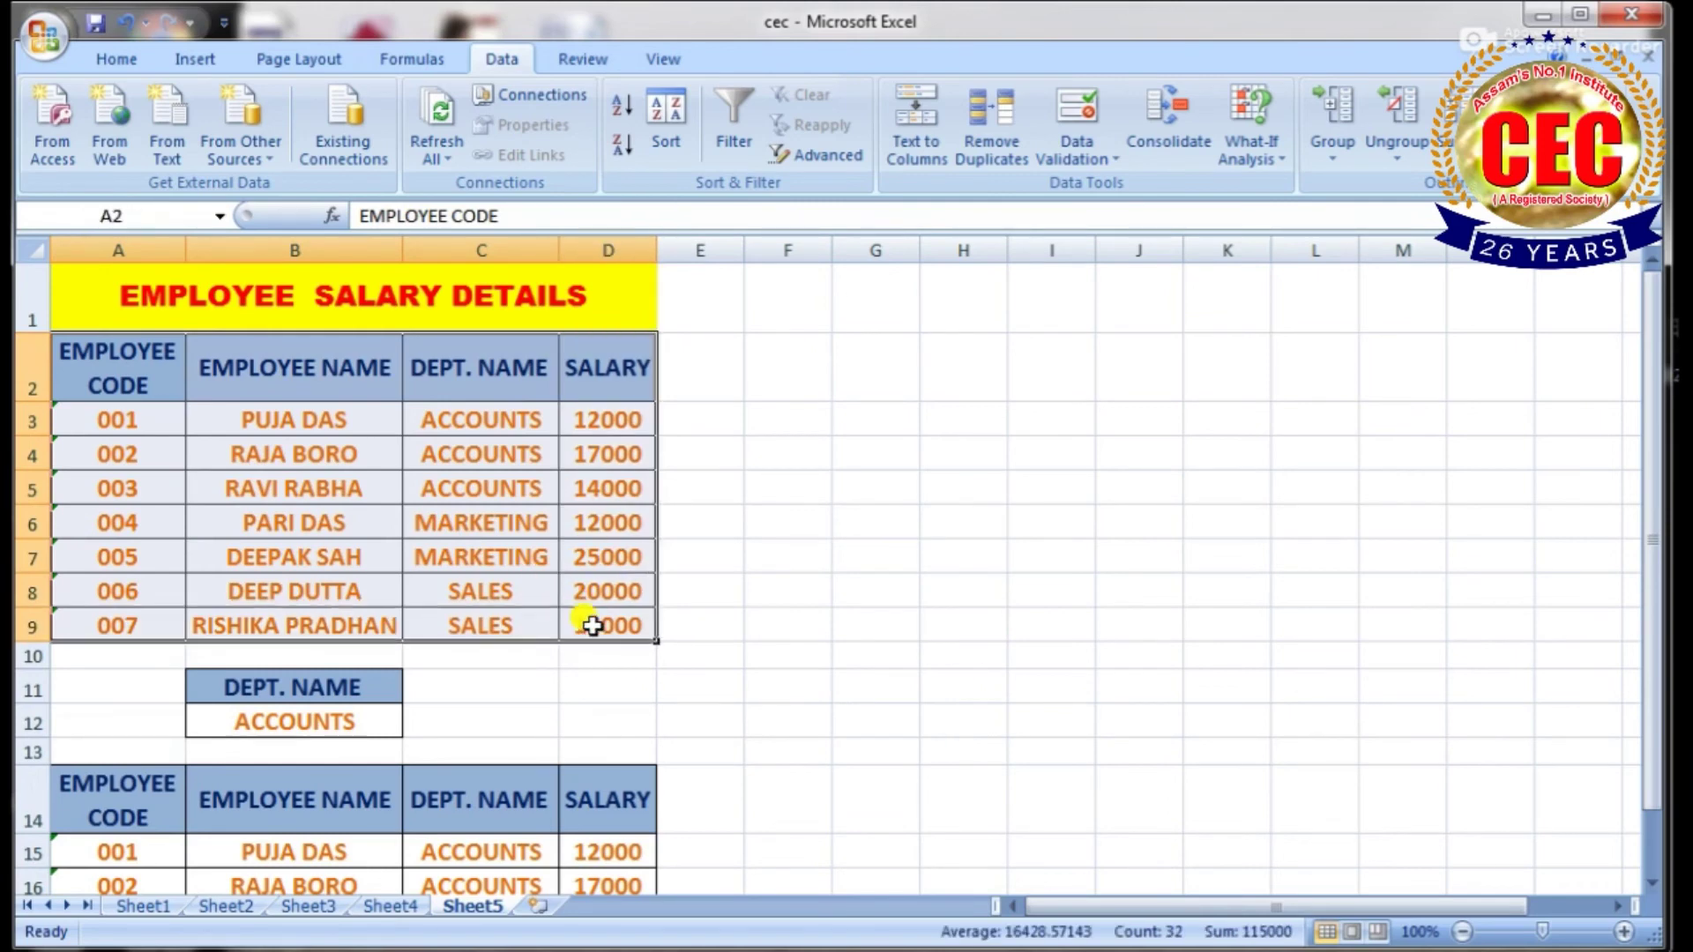
{"action": "left_click", "coordinate": [832, 163]}
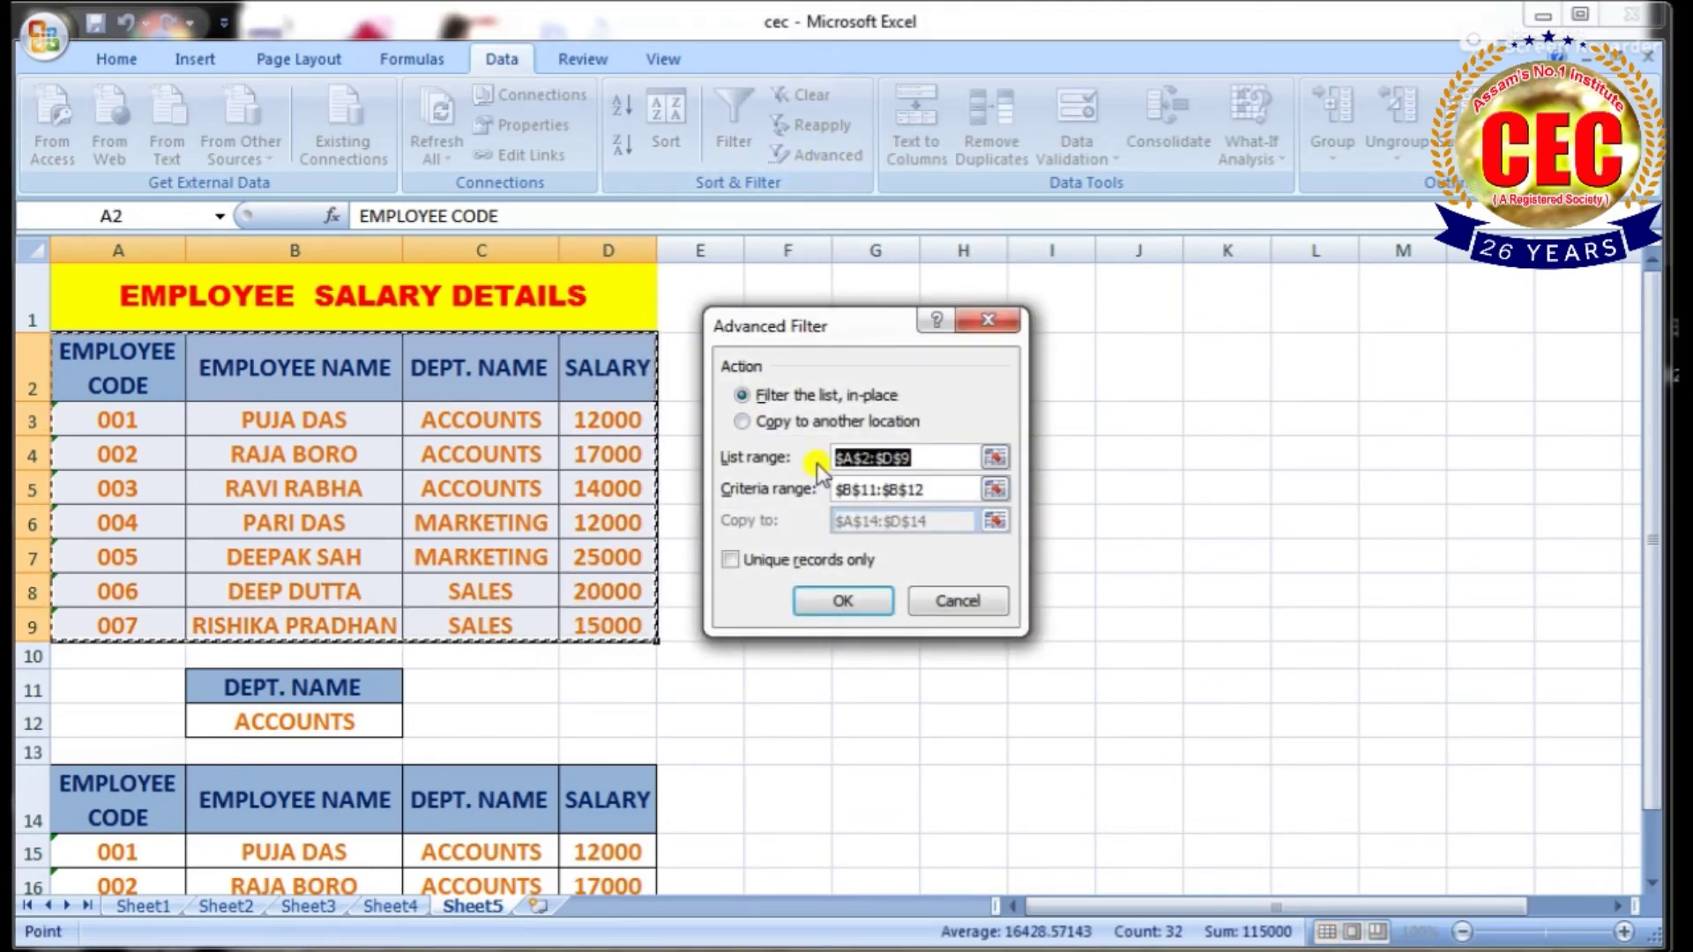
{"action": "left_click", "coordinate": [950, 490]}
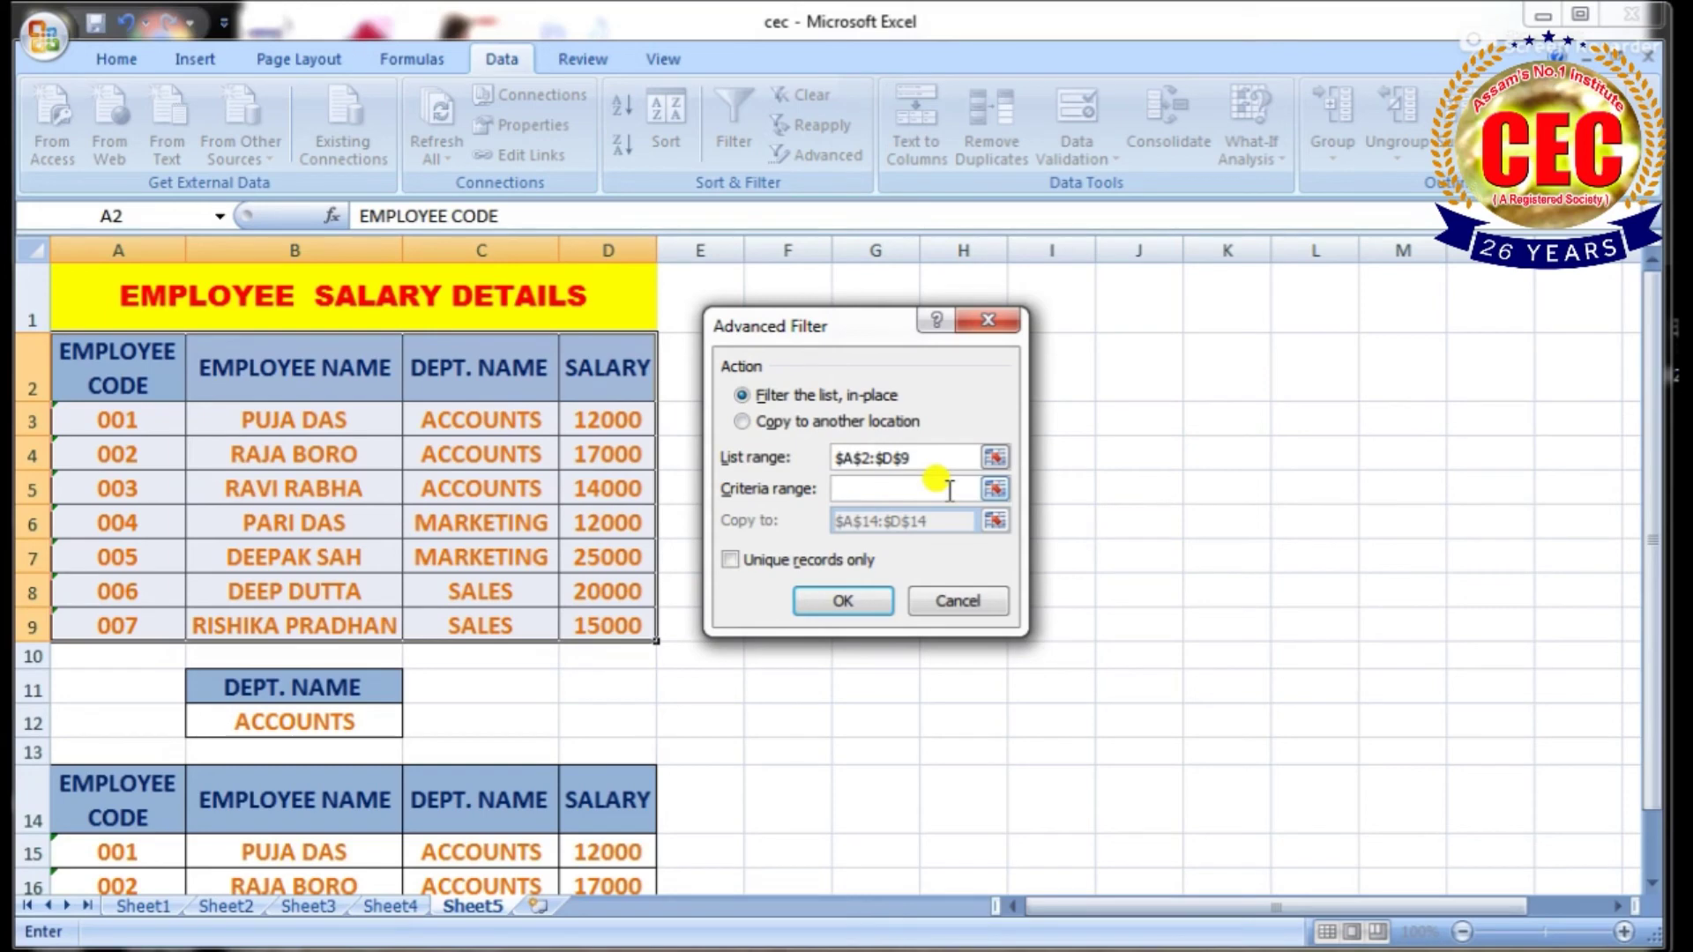
{"action": "scroll", "coordinate": [476, 649], "scroll_direction": "down", "scroll_amount": 4}
{"action": "left_click_drag", "start_coordinate": [203, 501], "coordinate": [463, 533]}
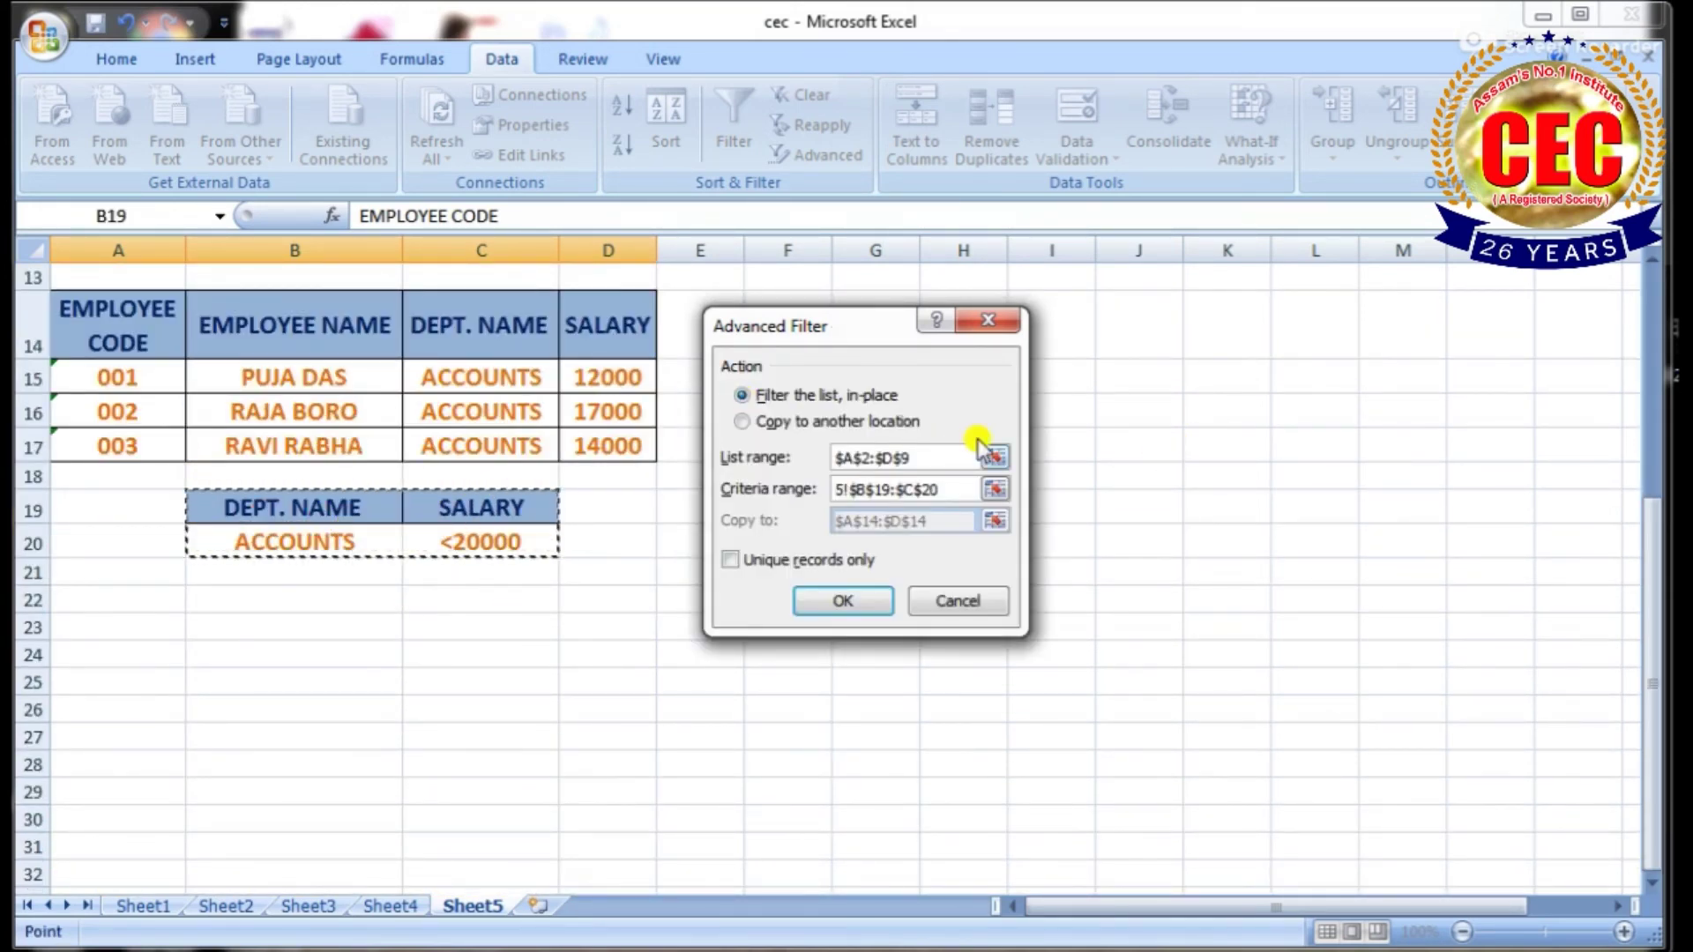
- Set the advanced filter to copy to another location, replacing the old destination with cell A22, and run it
{"action": "left_click", "coordinate": [779, 427]}
{"action": "left_click", "coordinate": [948, 521]}
{"action": "left_click_drag", "start_coordinate": [937, 521], "coordinate": [805, 491]}
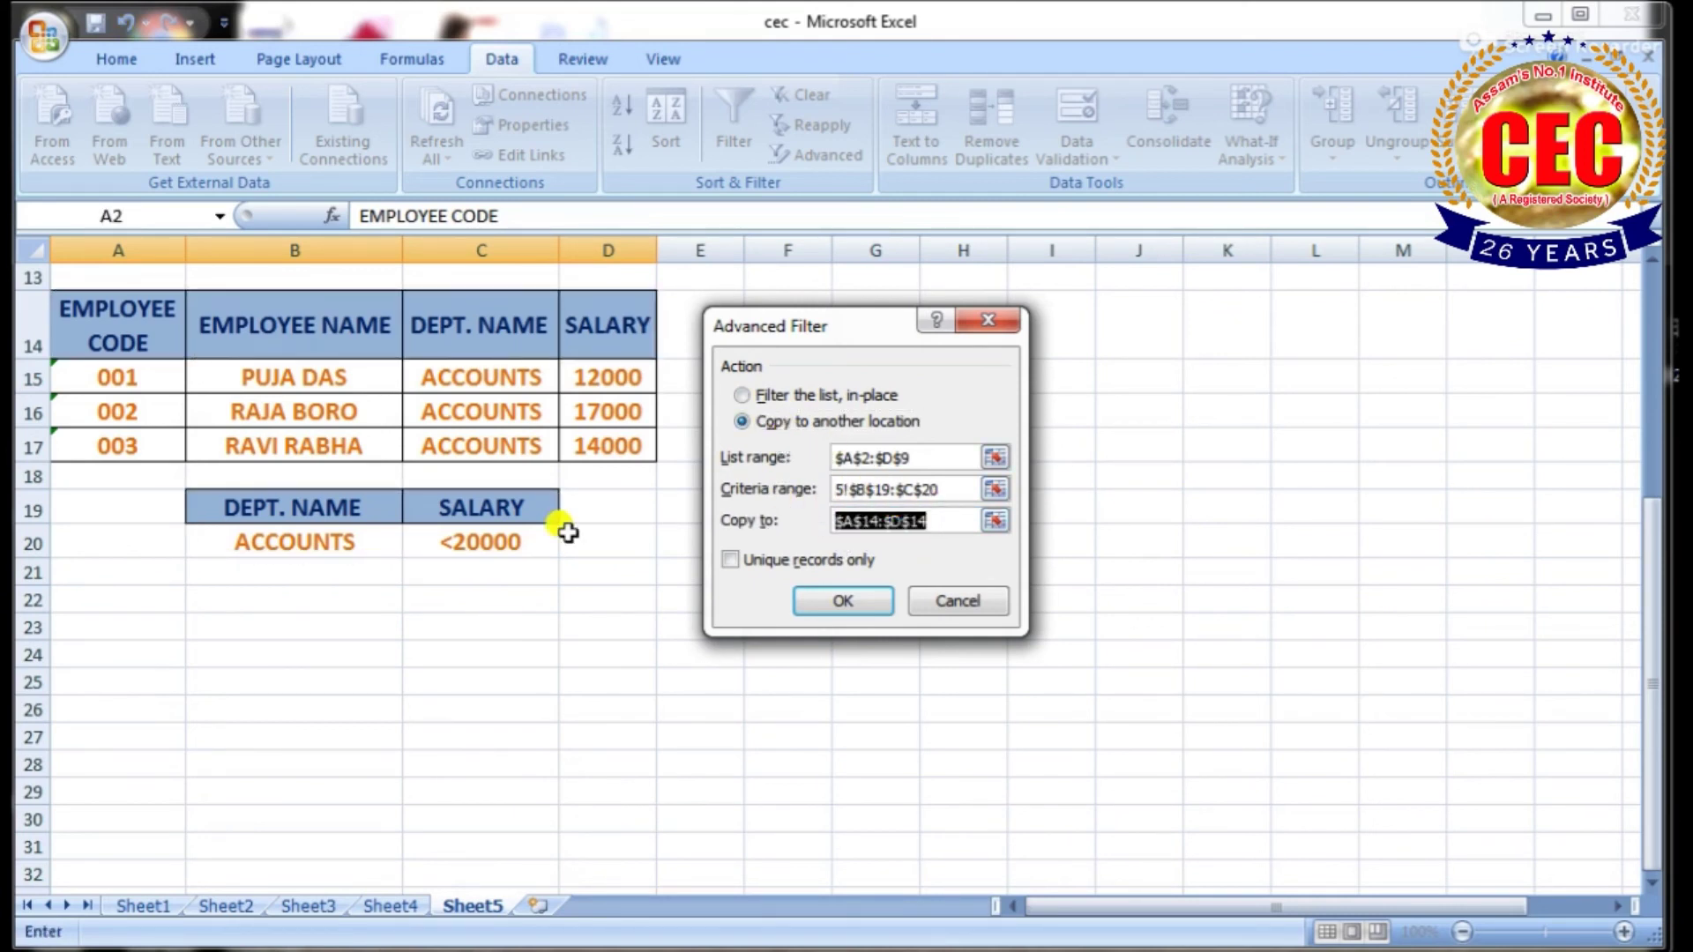
{"action": "key", "text": "BackSpace"}
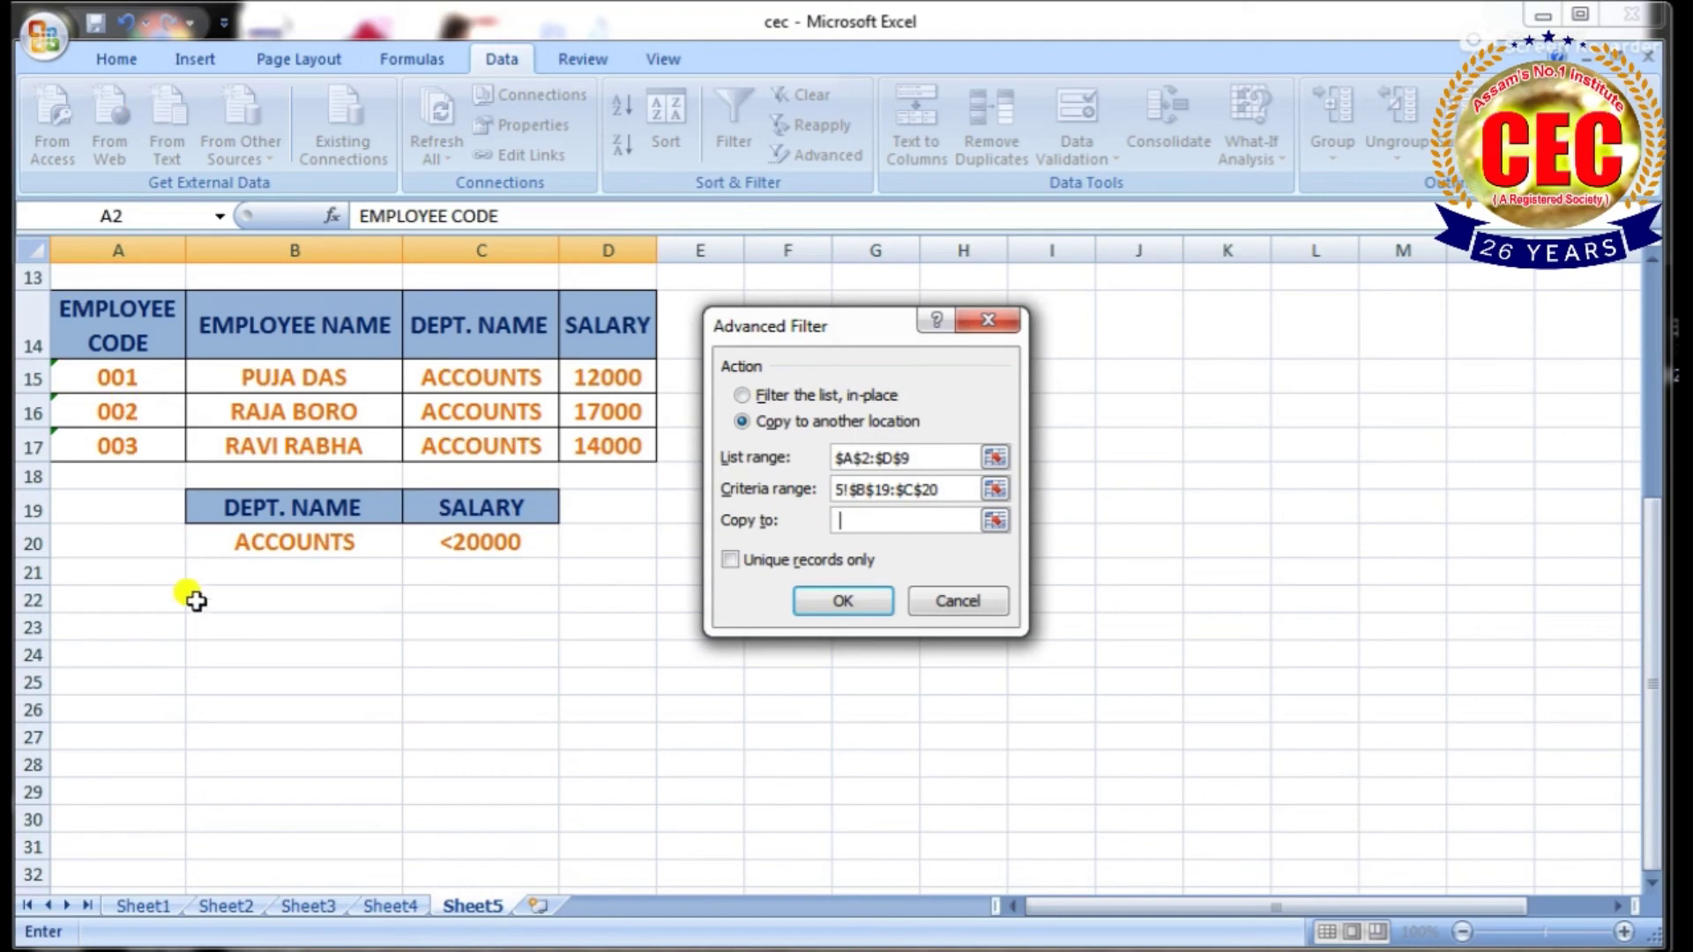
{"action": "left_click", "coordinate": [137, 599]}
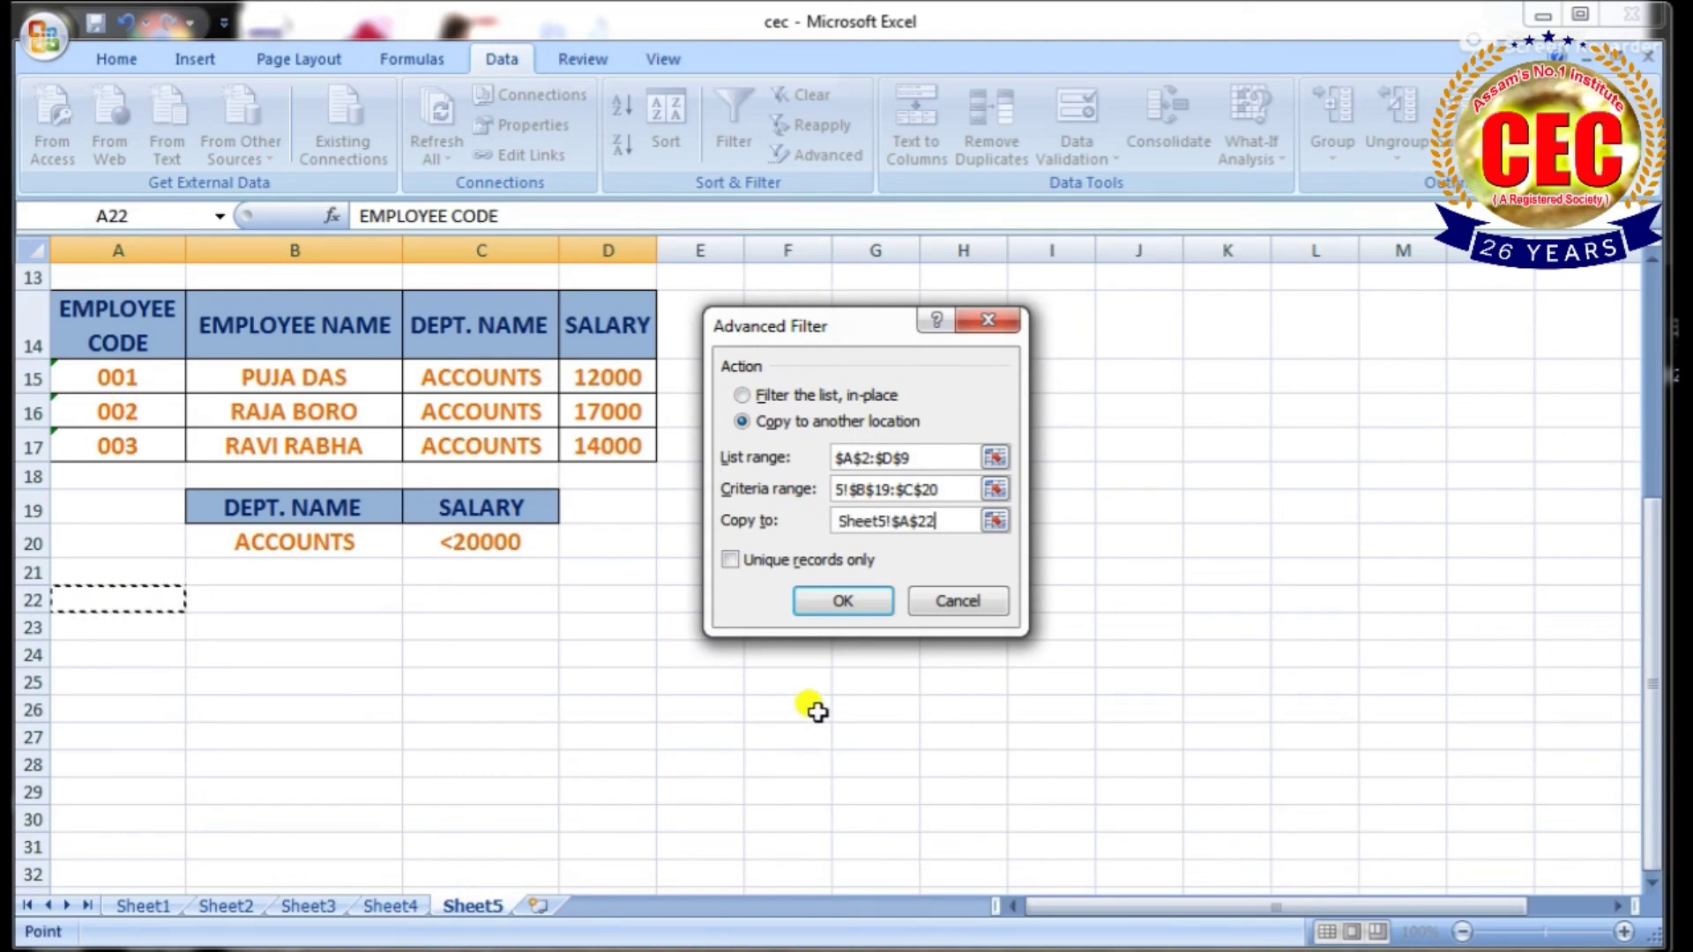
{"action": "left_click", "coordinate": [841, 601]}
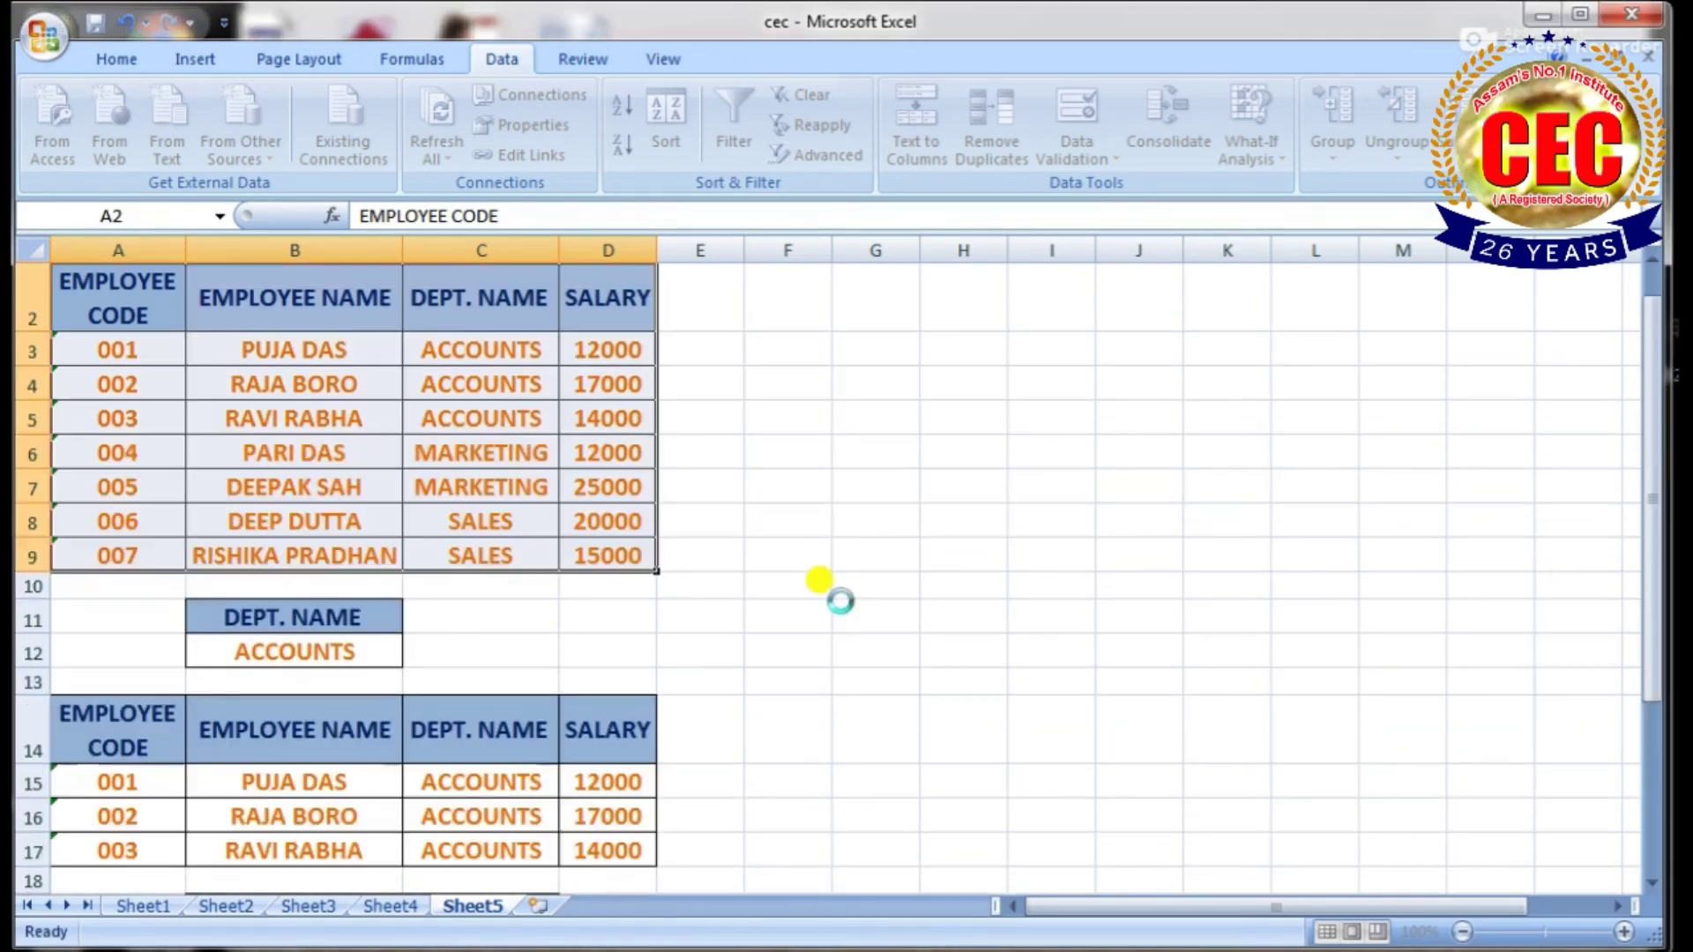
- Check the records extracted from row 22 down against the two criteria and the original salary table
{"action": "scroll", "coordinate": [684, 676], "scroll_direction": "down", "scroll_amount": 3}
{"action": "left_click", "coordinate": [695, 680]}
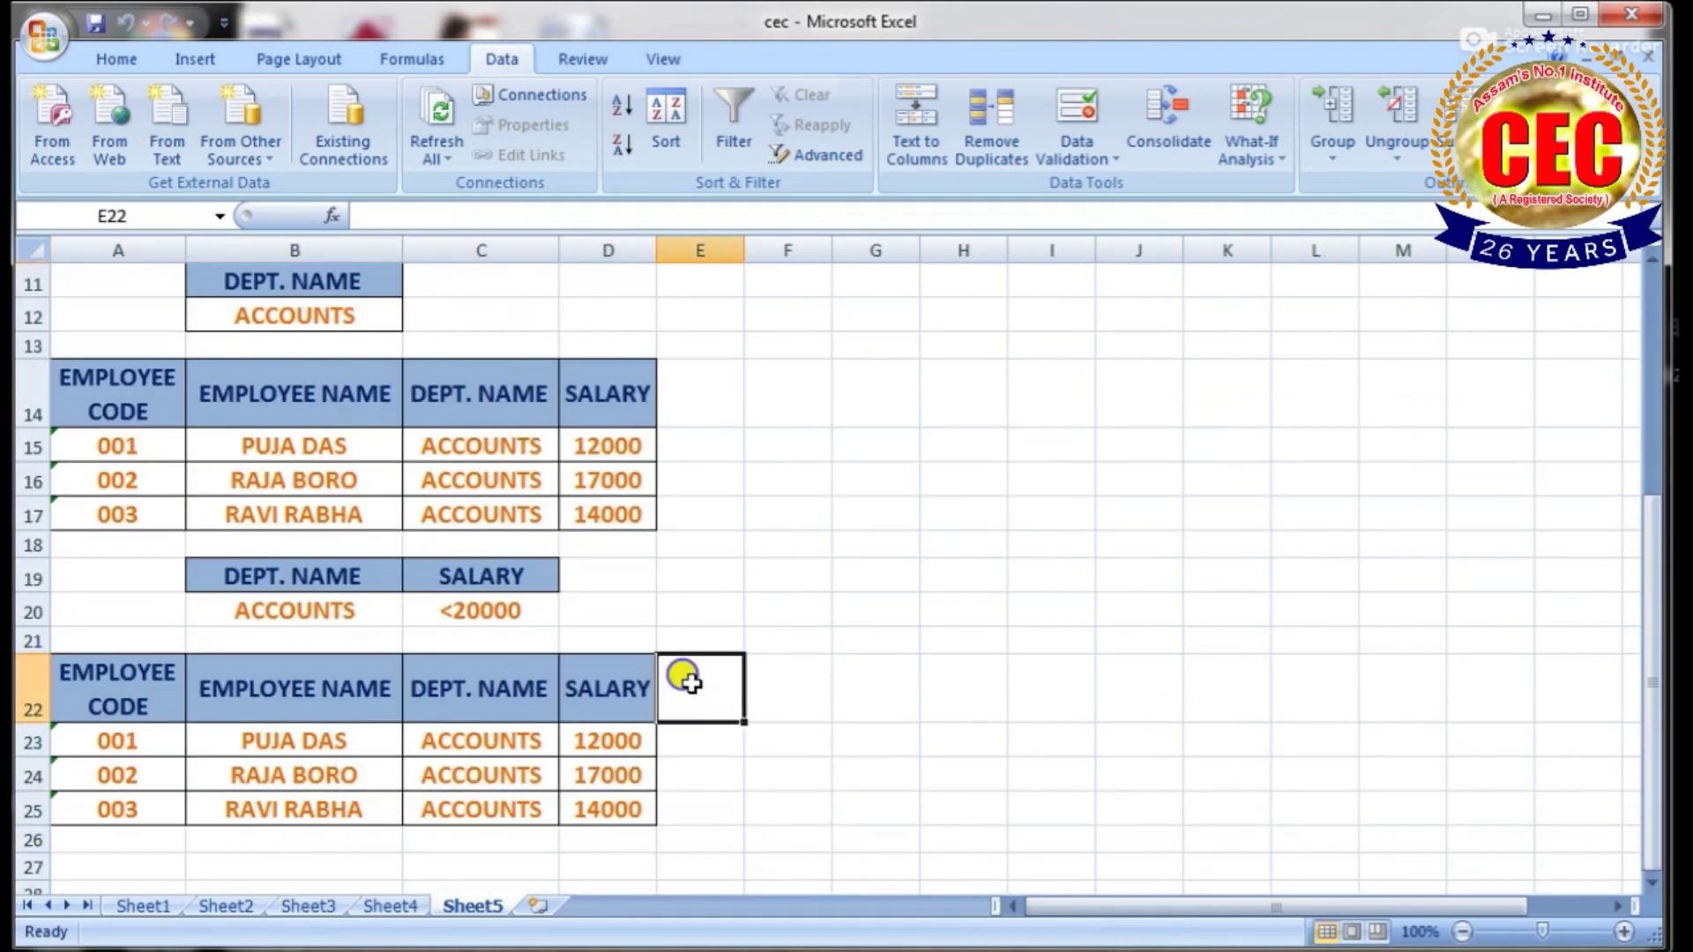
{"action": "right_click", "coordinate": [696, 680]}
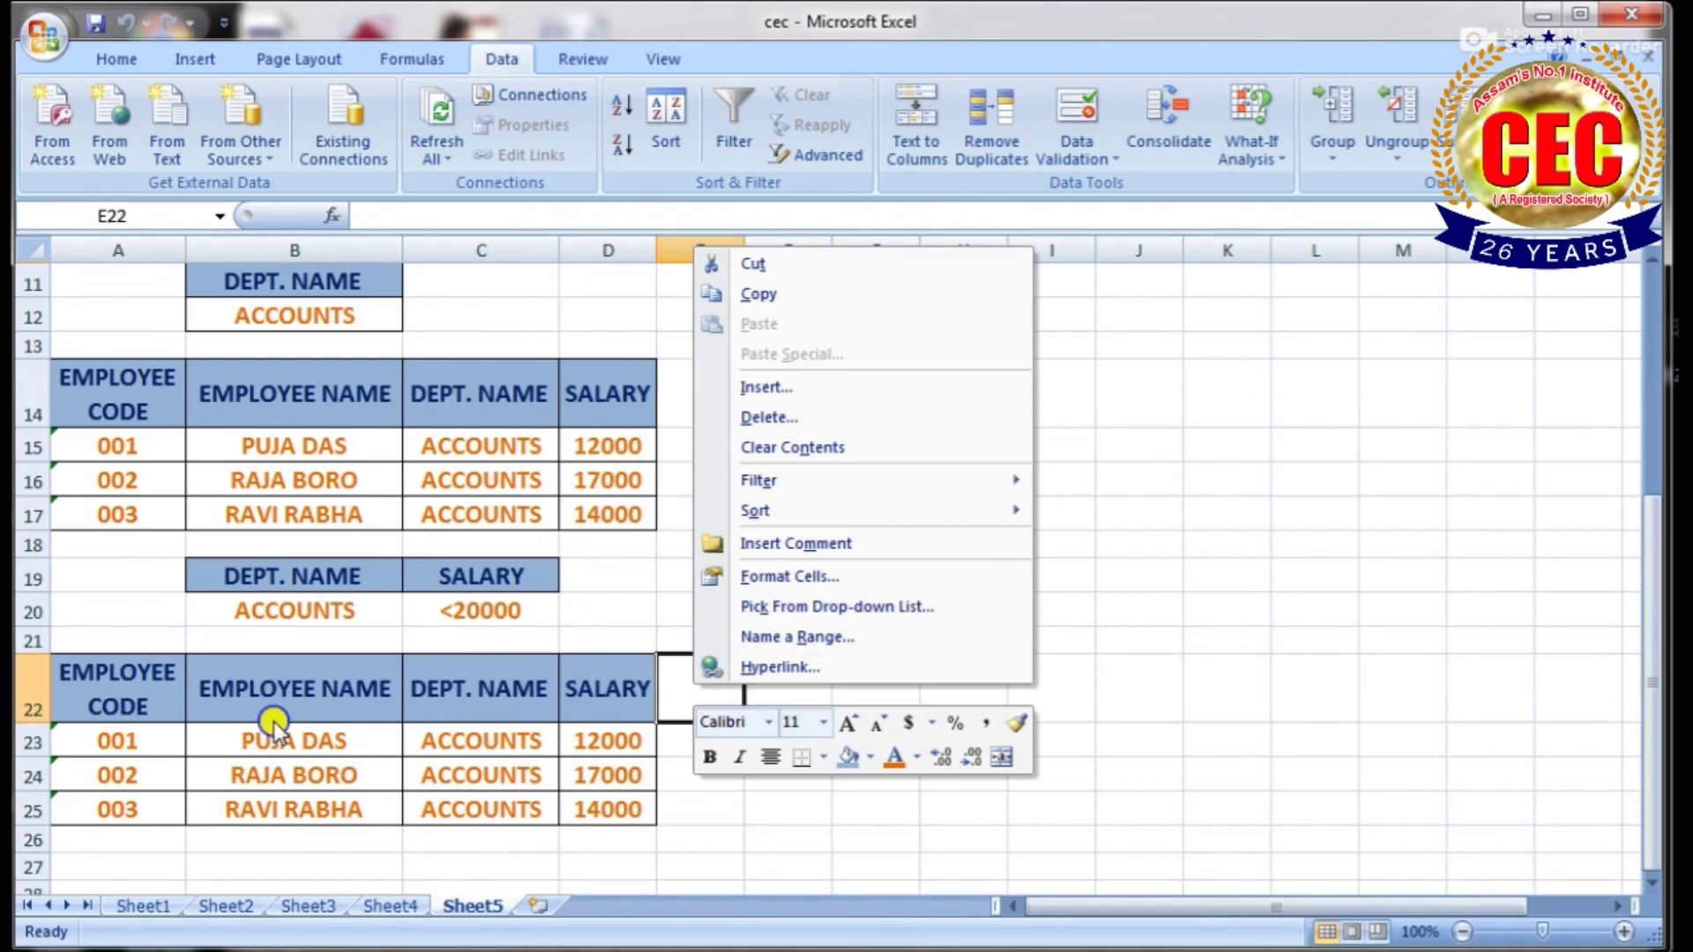
{"action": "left_click", "coordinate": [694, 826]}
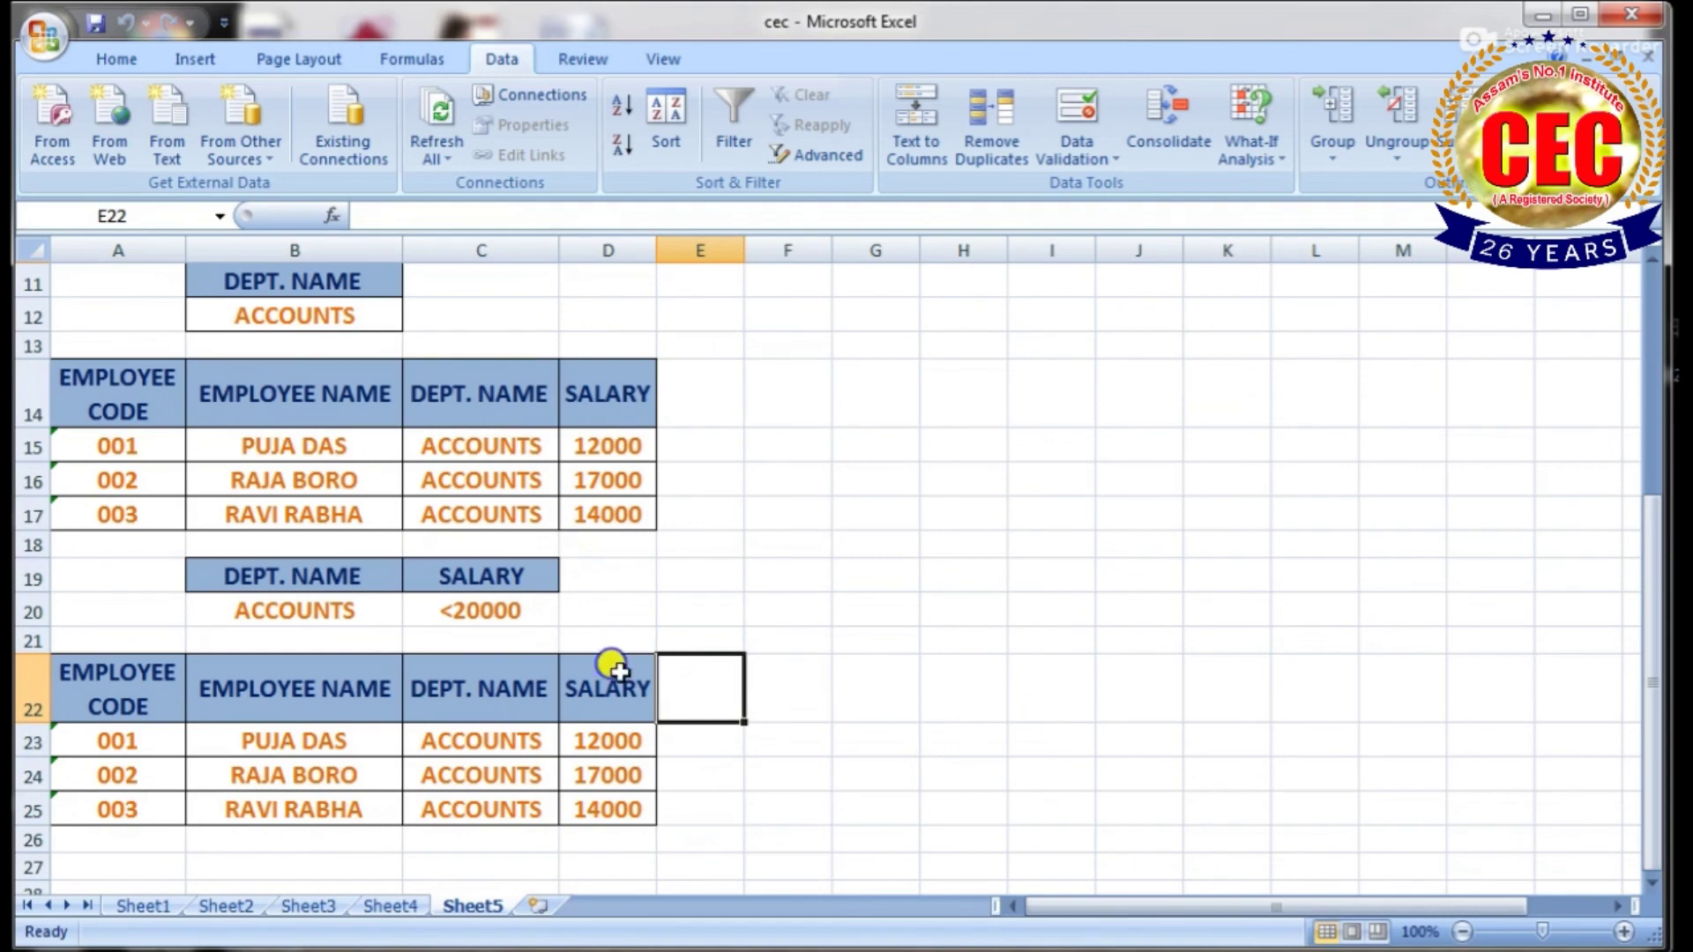
{"action": "scroll", "coordinate": [750, 628], "scroll_direction": "up", "scroll_amount": 1}
{"action": "scroll", "coordinate": [750, 627], "scroll_direction": "up", "scroll_amount": 3}
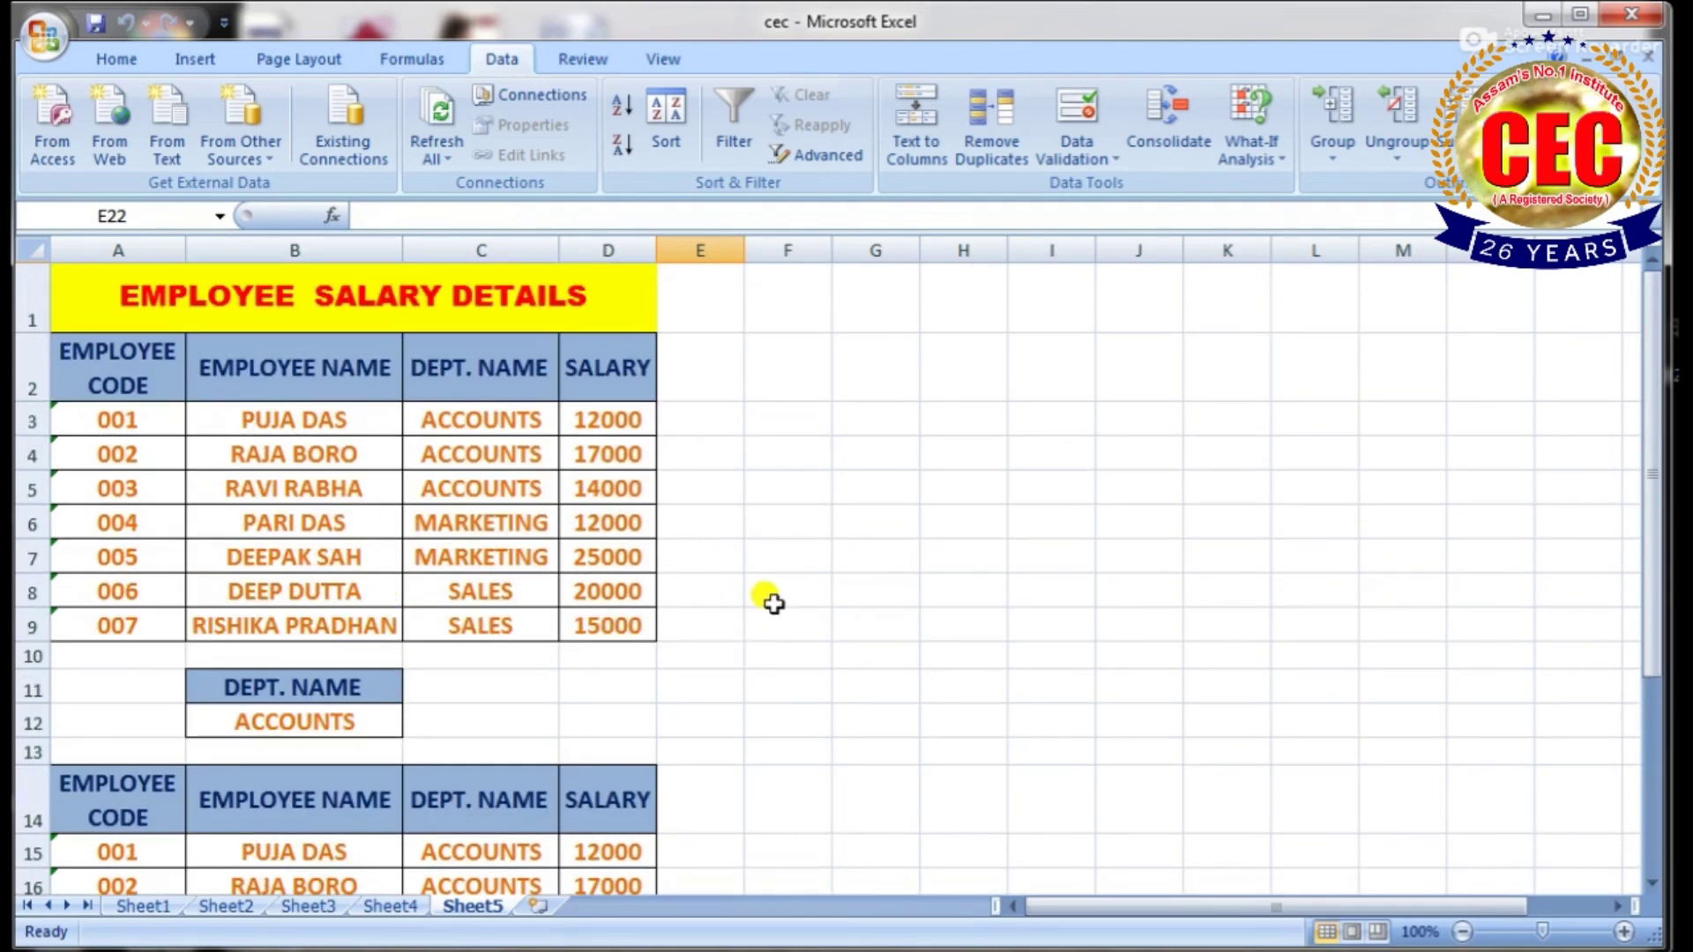